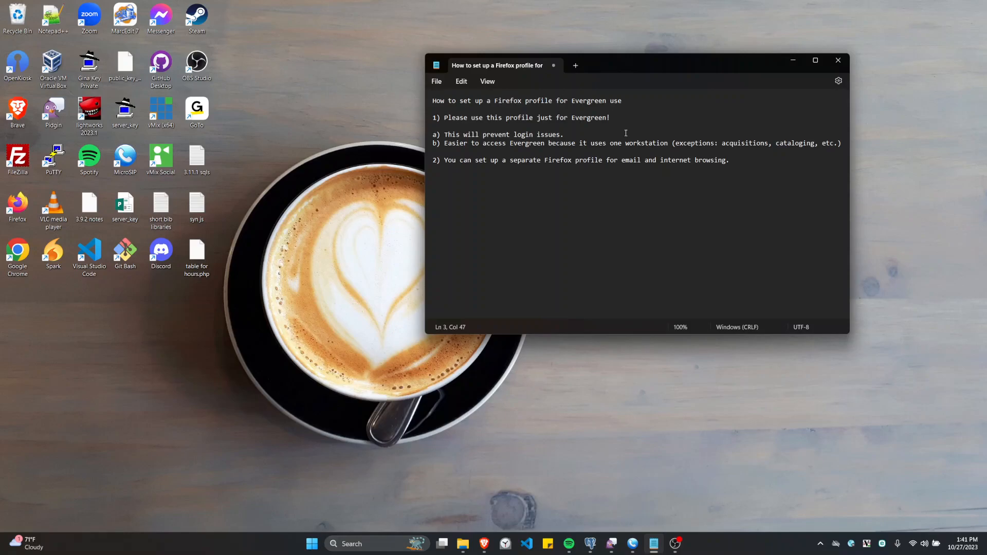
Review the notes on using a dedicated Firefox profile for Evergreen, highlighting each point, and put the notes window away
key(Down)
drag(617, 118, 444, 117)
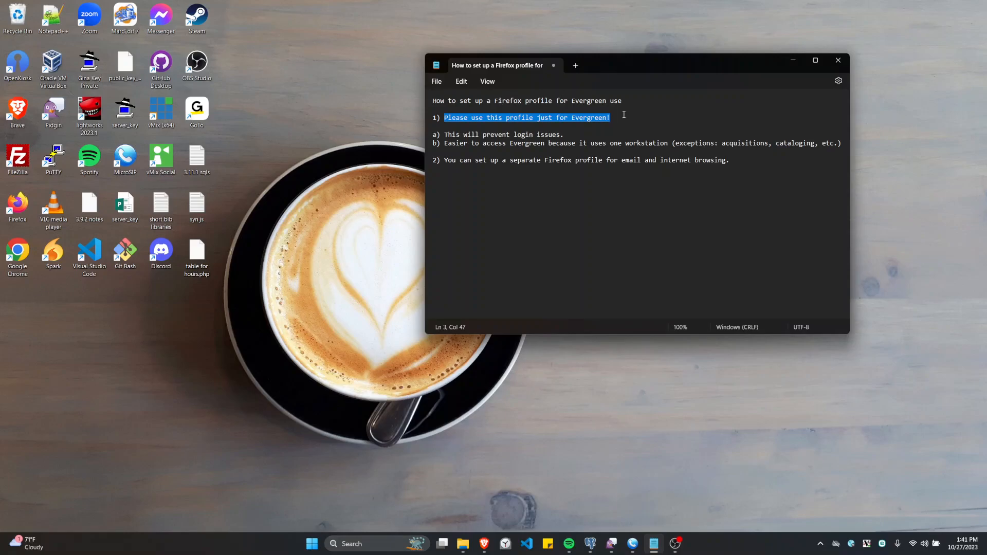
drag(575, 134, 446, 138)
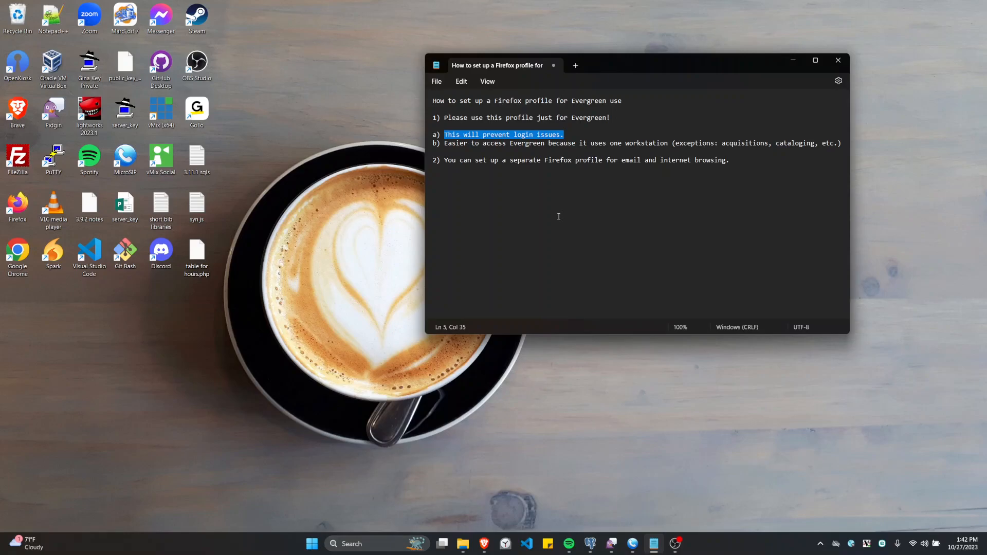
click(625, 143)
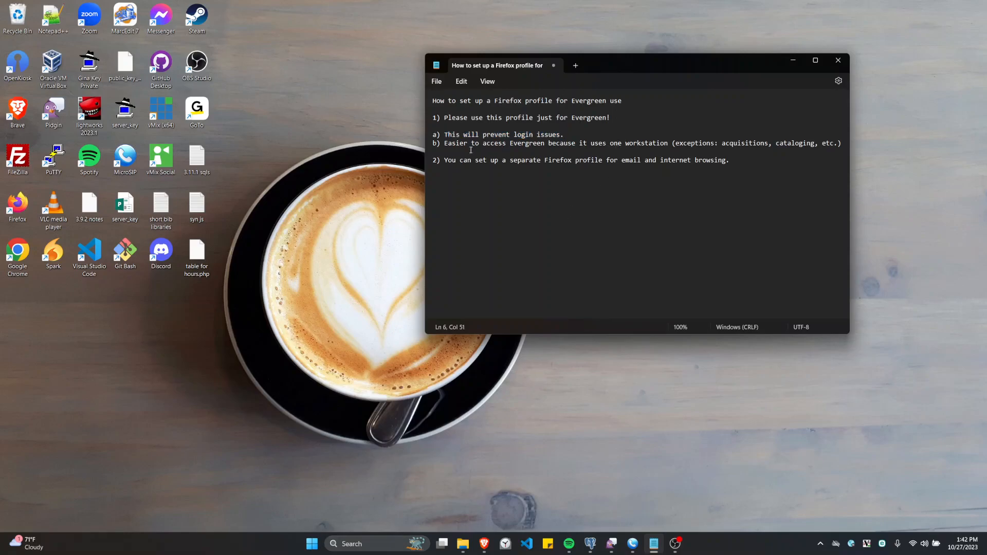
drag(444, 145, 668, 144)
click(675, 125)
drag(838, 144, 677, 142)
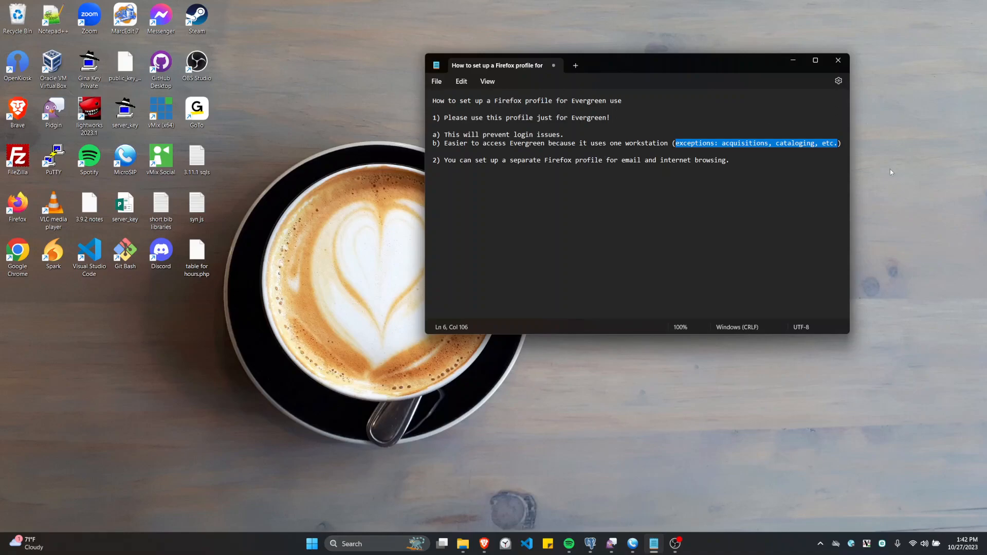
click(783, 146)
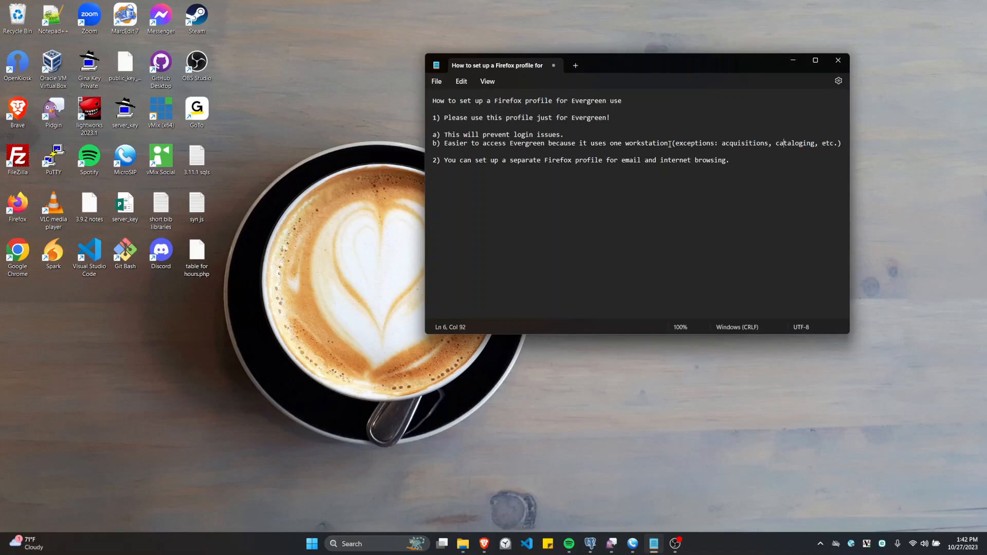
drag(668, 144, 592, 144)
click(699, 181)
drag(758, 161, 444, 161)
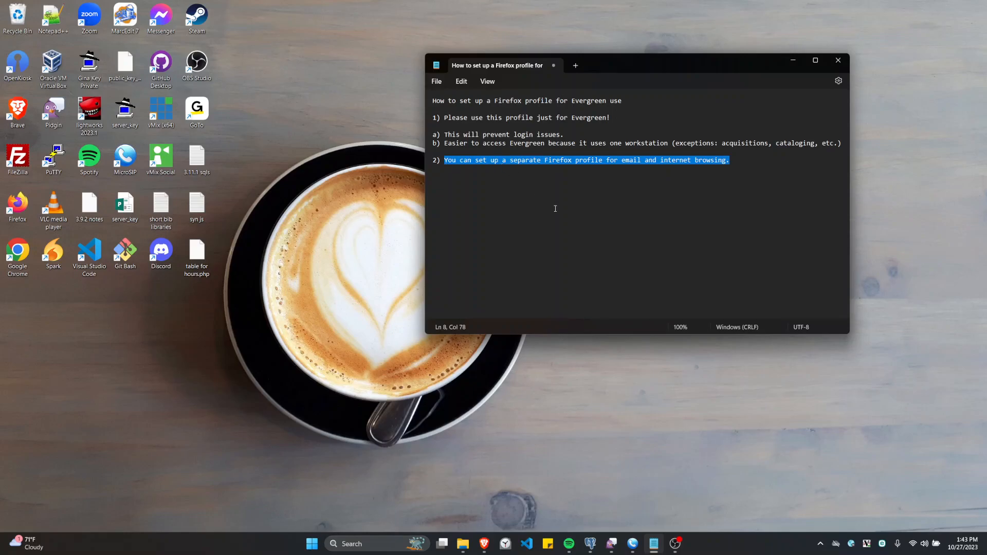
click(678, 174)
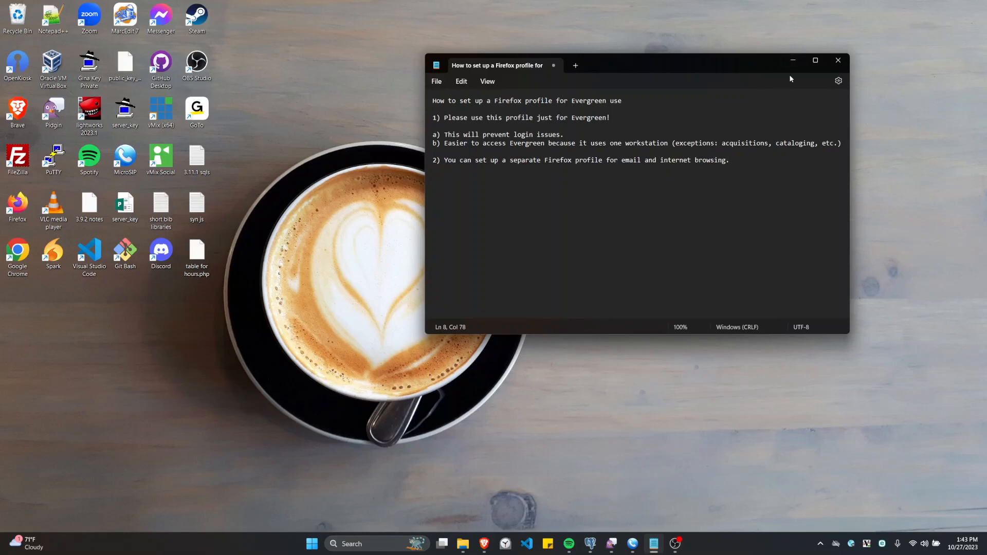
click(793, 61)
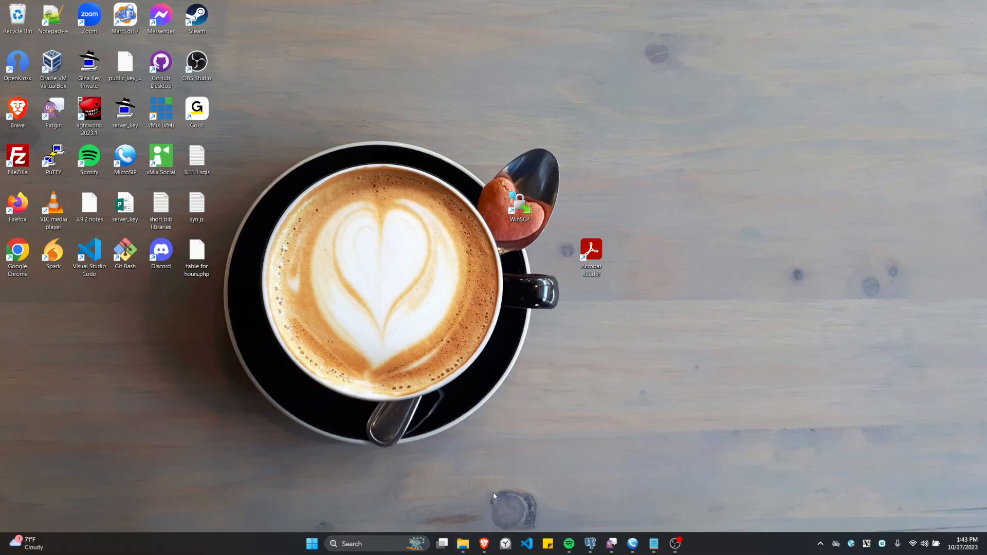
Switch to Brave and find the Creating Profiles section of the 2023 Circ Documentation Omnibus with its Firefox profile manager instructions
click(483, 543)
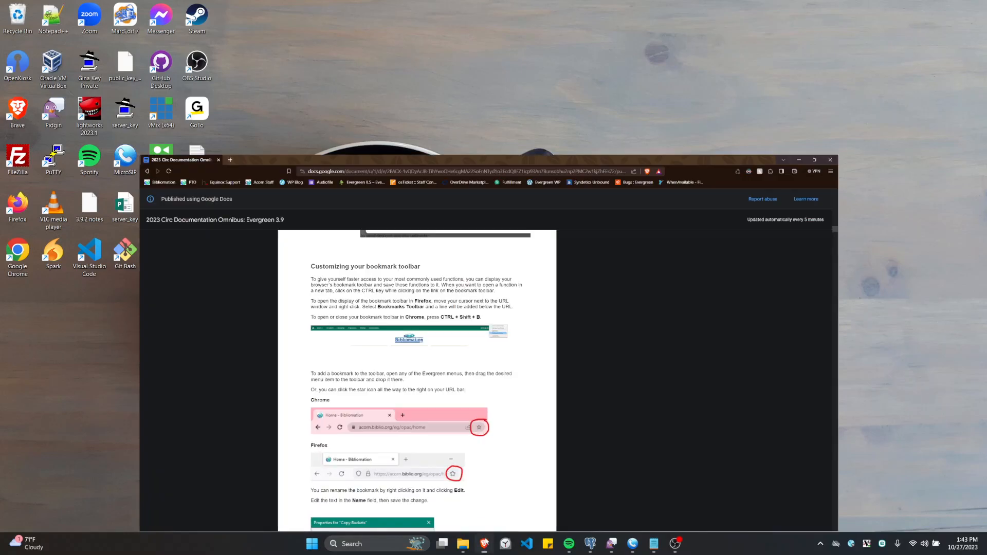
scroll(479, 273, up, 20)
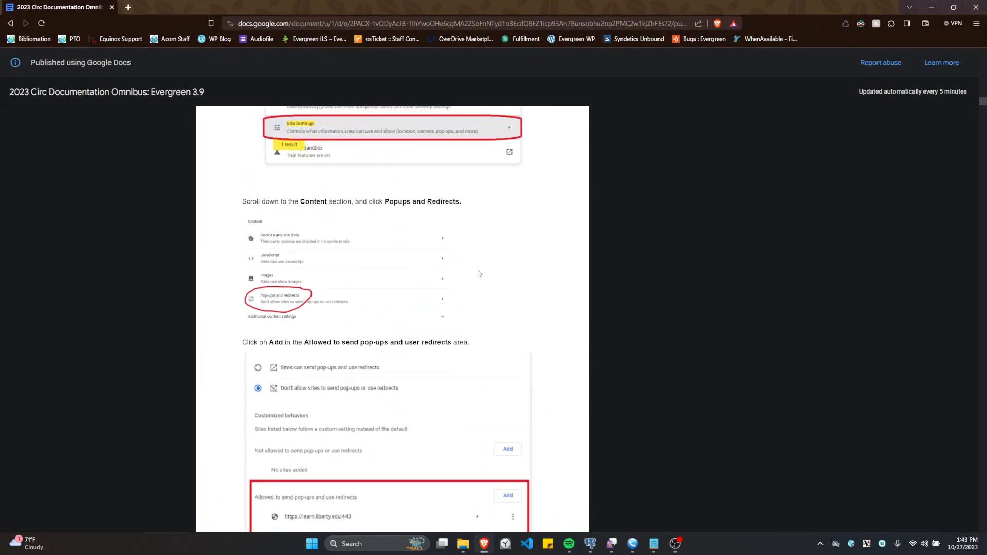
scroll(478, 273, up, 20)
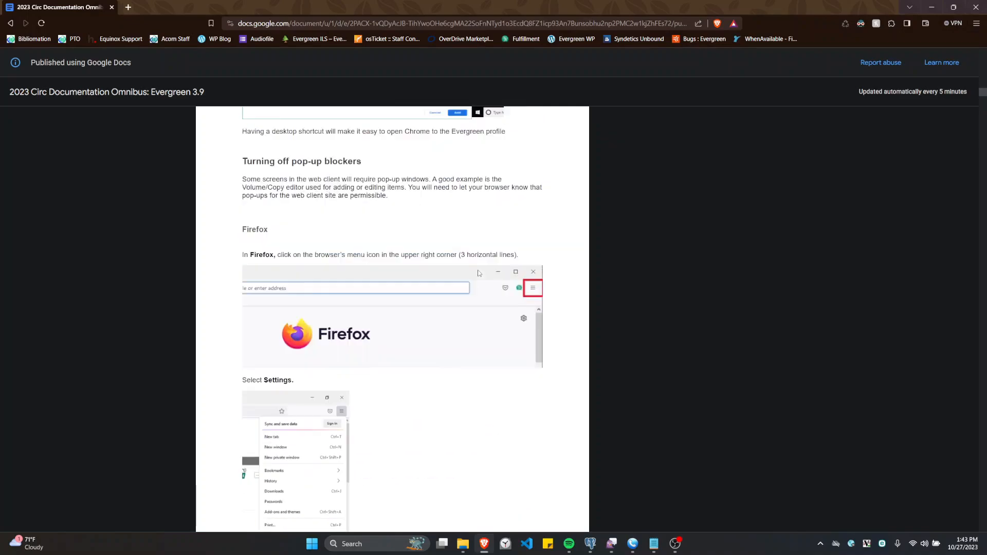
scroll(479, 274, up, 15)
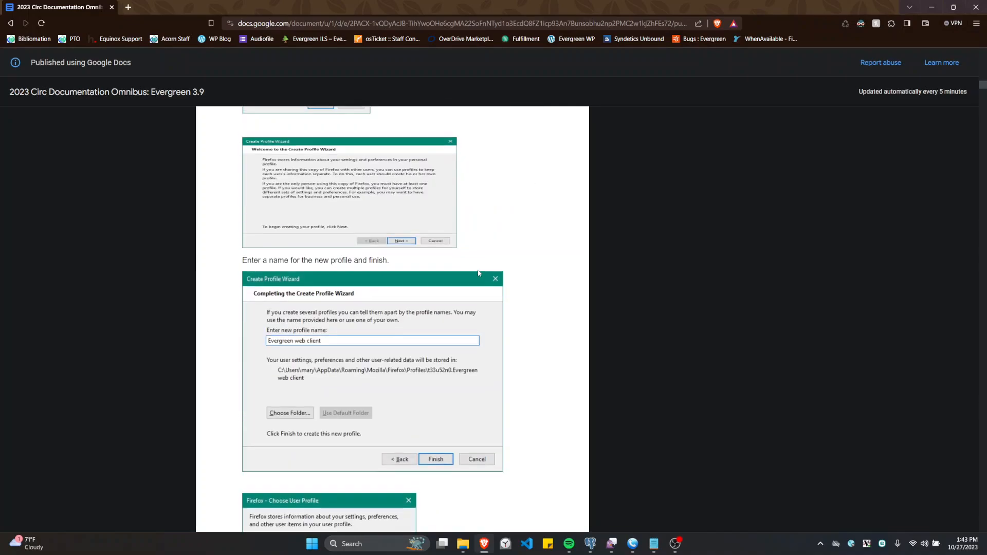
scroll(478, 274, up, 2)
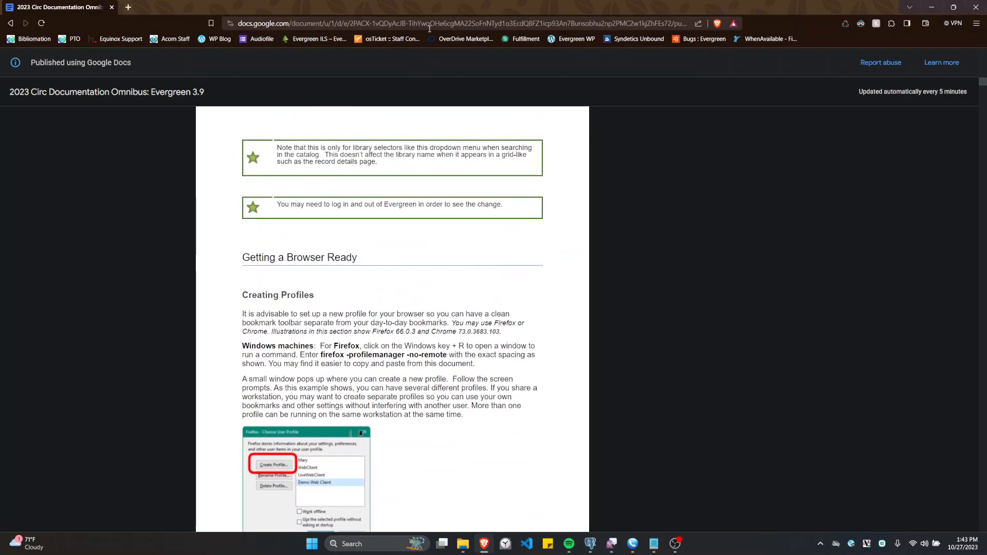
scroll(447, 235, down, 2)
scroll(445, 234, down, 2)
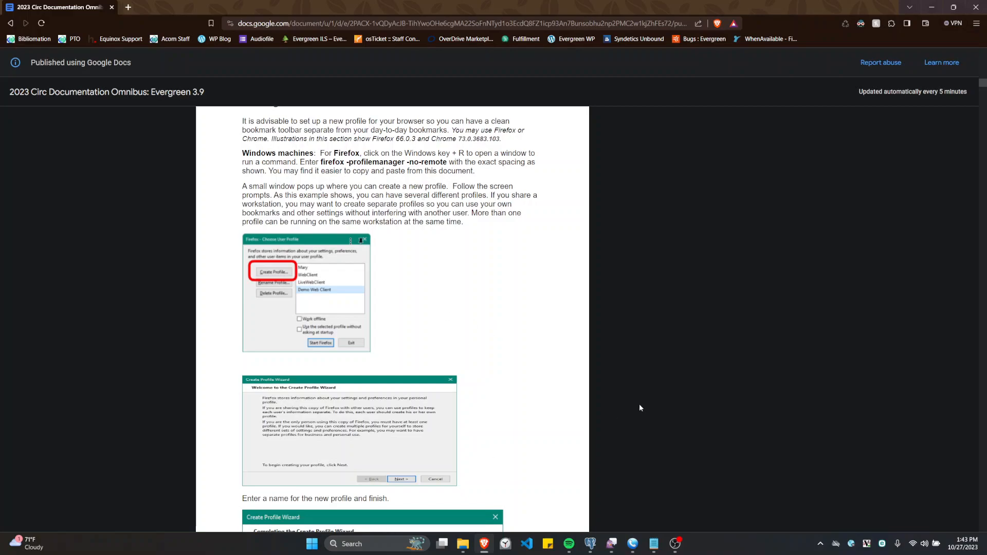
key(super+r)
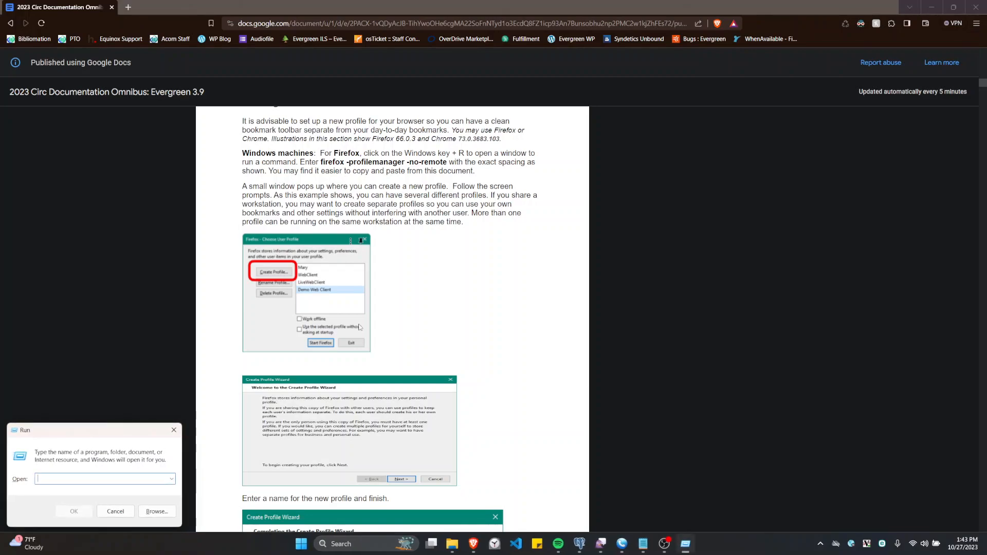
drag(83, 438, 434, 248)
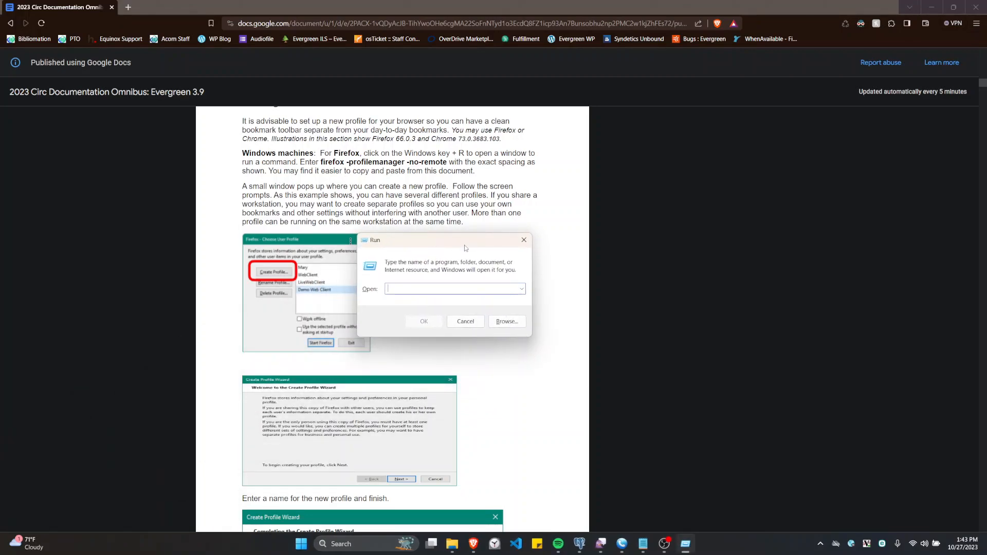
click(523, 239)
Find the Windows Run app and execute the command "firefox -profilemanager -no-remote"
click(368, 537)
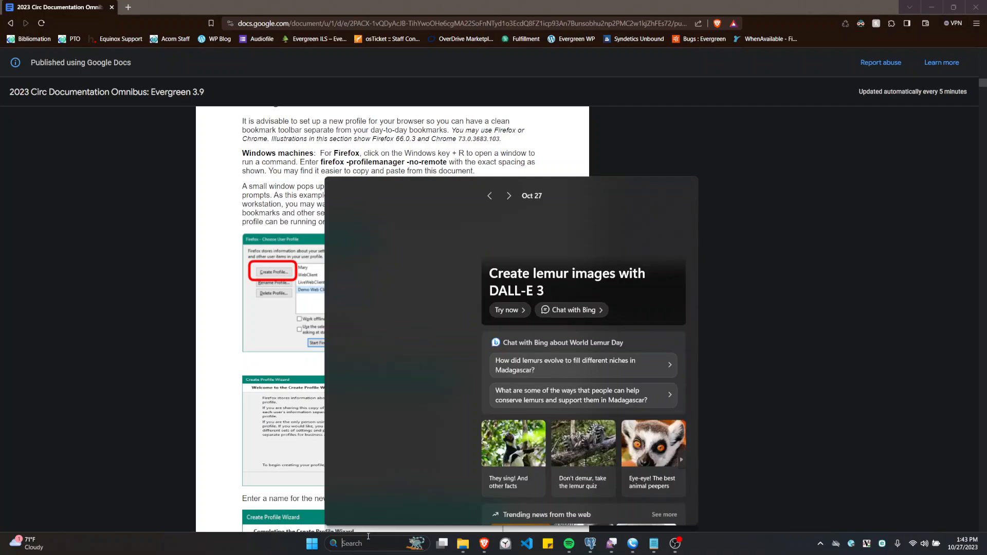
text(run)
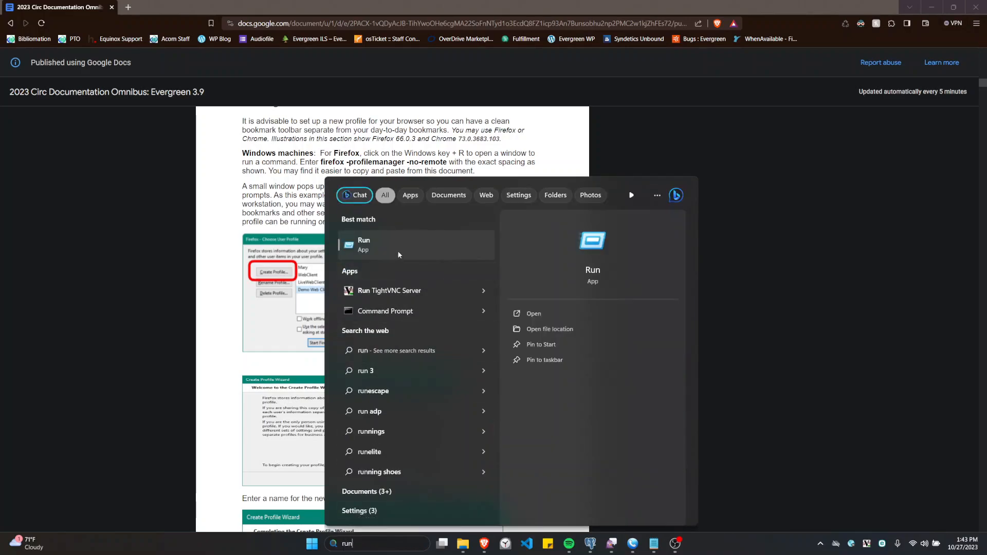
click(398, 244)
drag(123, 425, 653, 160)
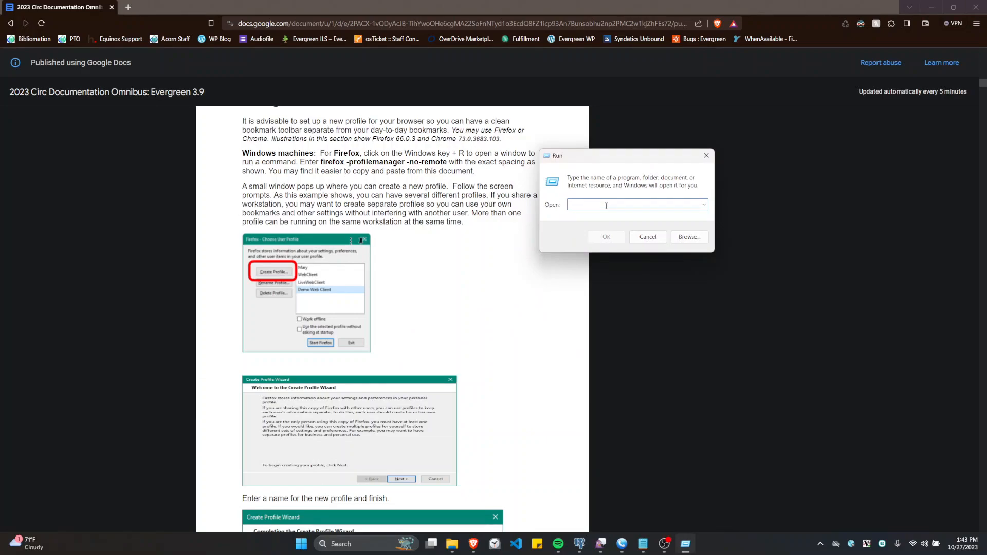
text(firefox -profilemanager 0-)
key(BackSpace)
text(-no-remote)
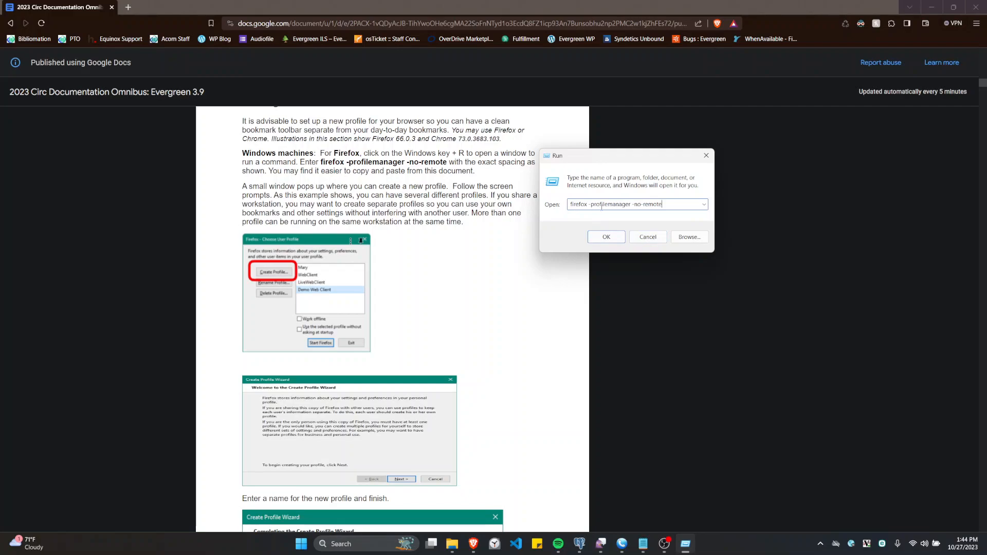
click(608, 239)
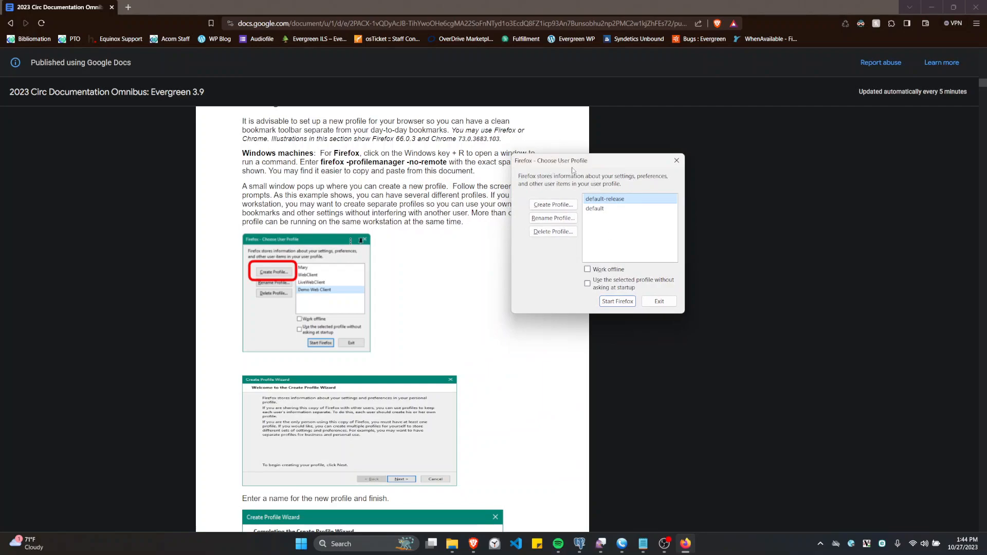
Create a new Firefox user profile named Evergreen
click(553, 204)
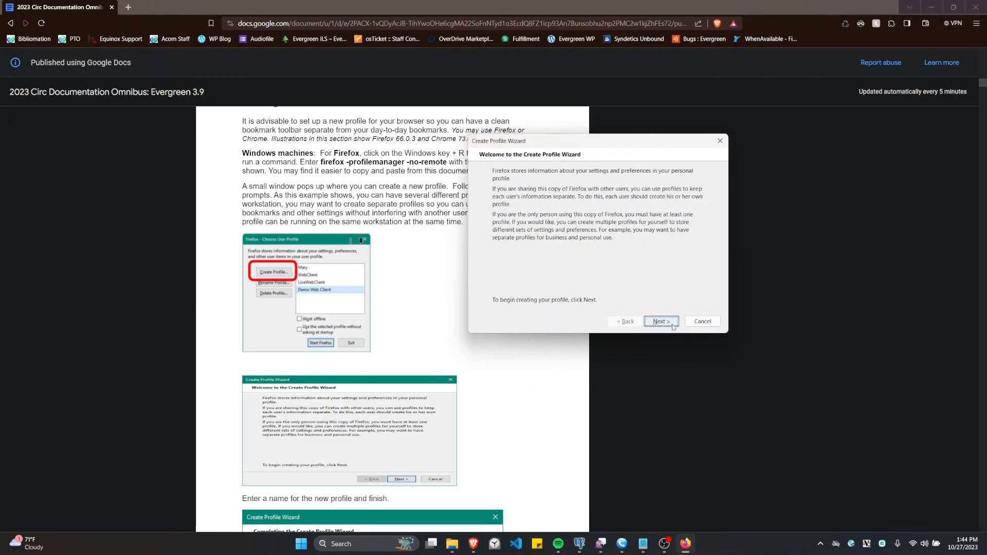
click(663, 321)
text(Evergreen)
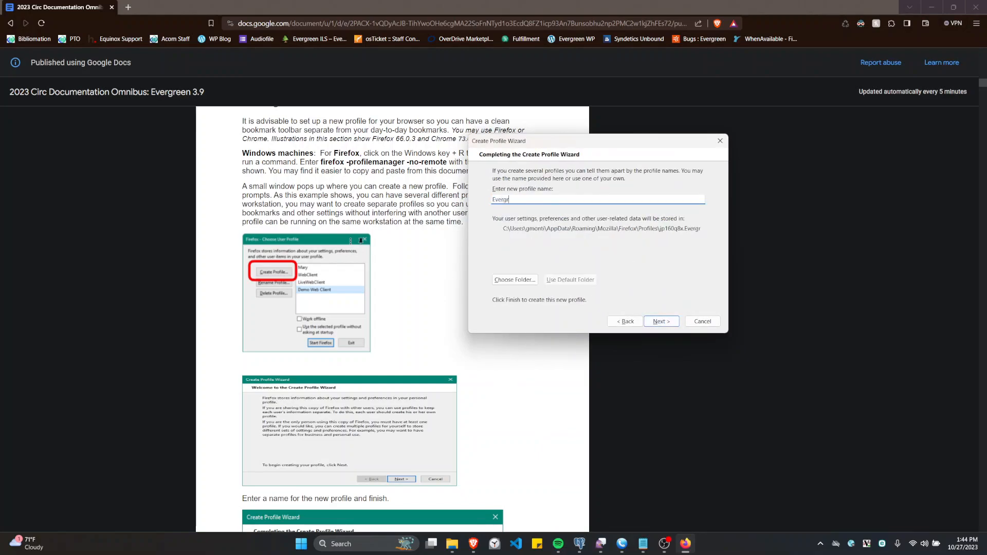
click(651, 320)
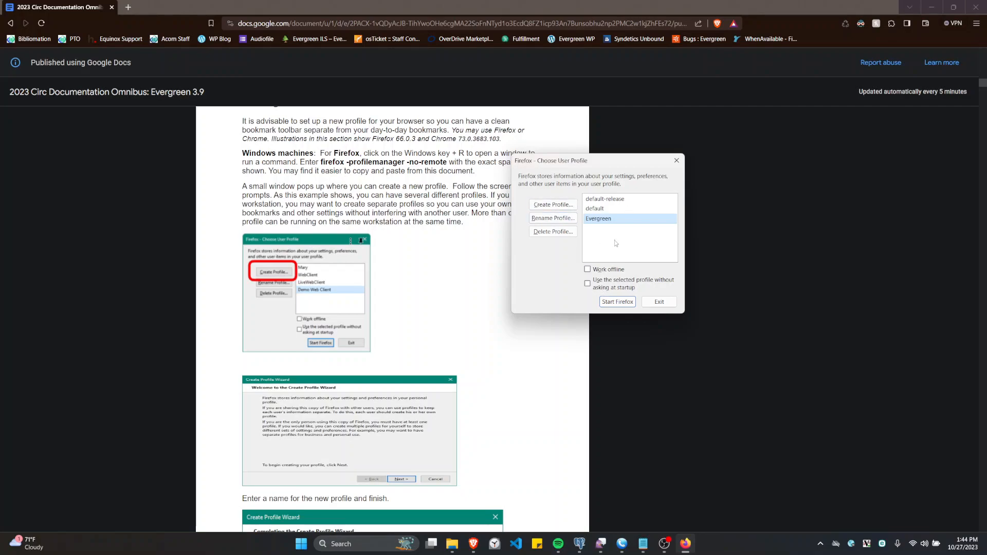
click(590, 287)
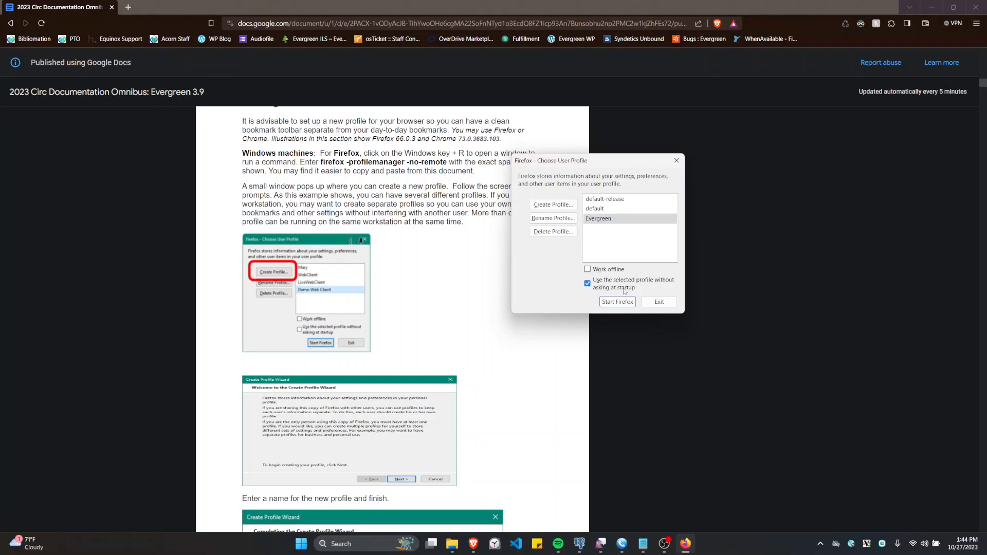
click(610, 284)
click(623, 220)
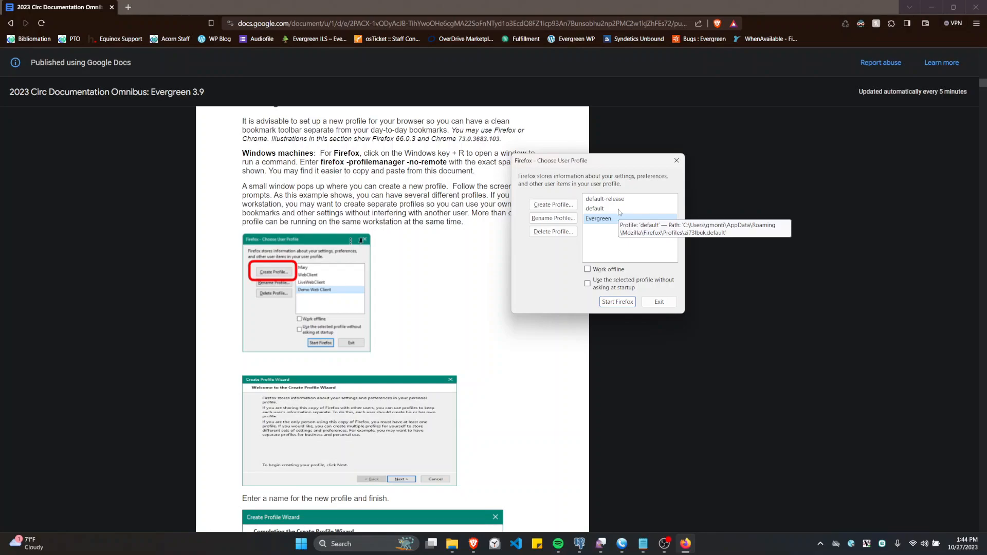
click(612, 210)
click(617, 216)
click(617, 209)
click(613, 222)
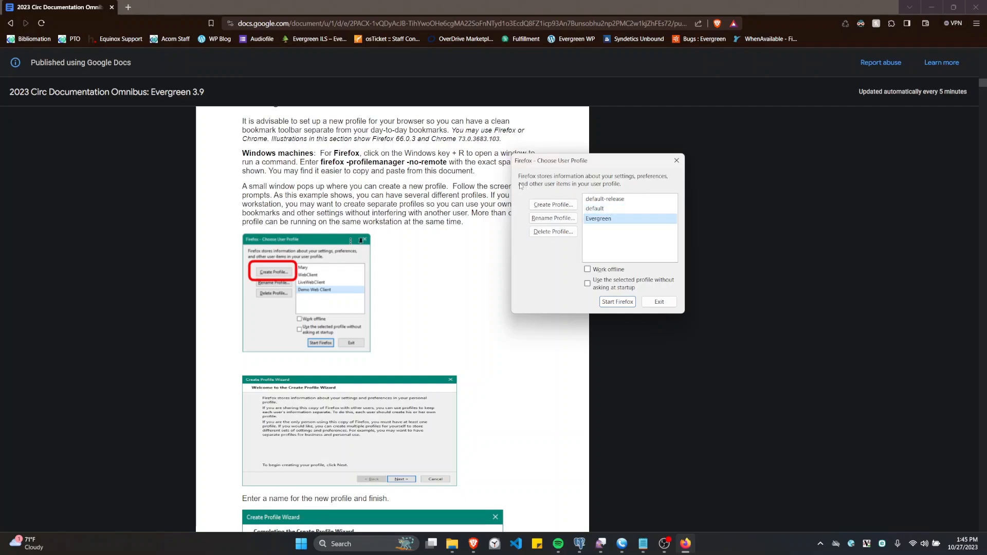
Minimize the documentation window and start Firefox with the Evergreen profile
drag(320, 161, 443, 164)
click(931, 7)
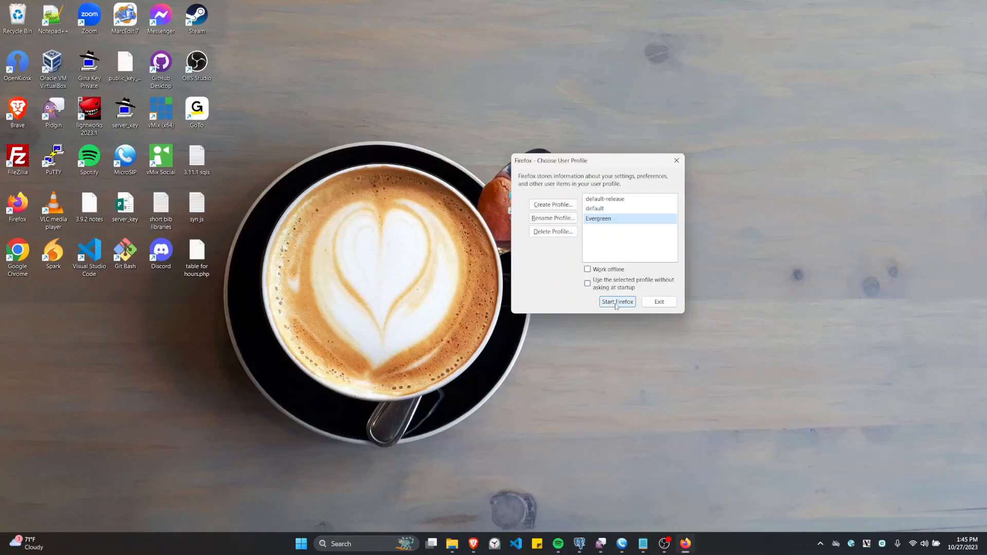
click(617, 302)
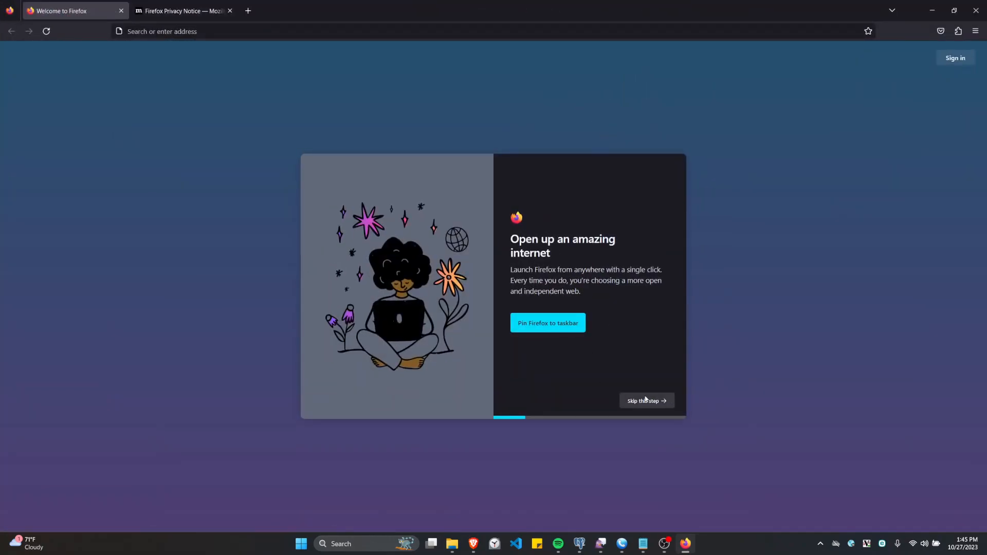
Skip every Firefox welcome screen, including the browser data import, to reach the new tab page
click(667, 402)
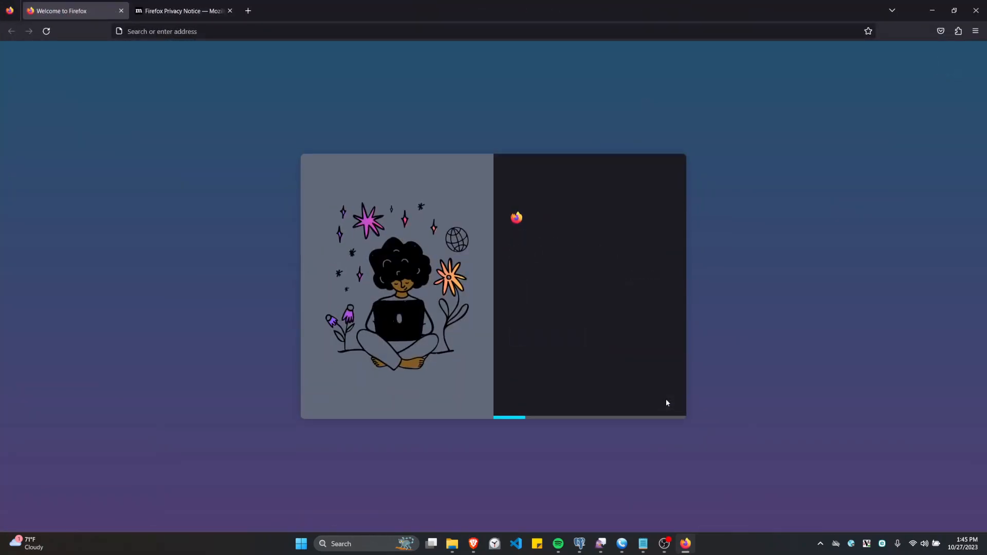
click(665, 403)
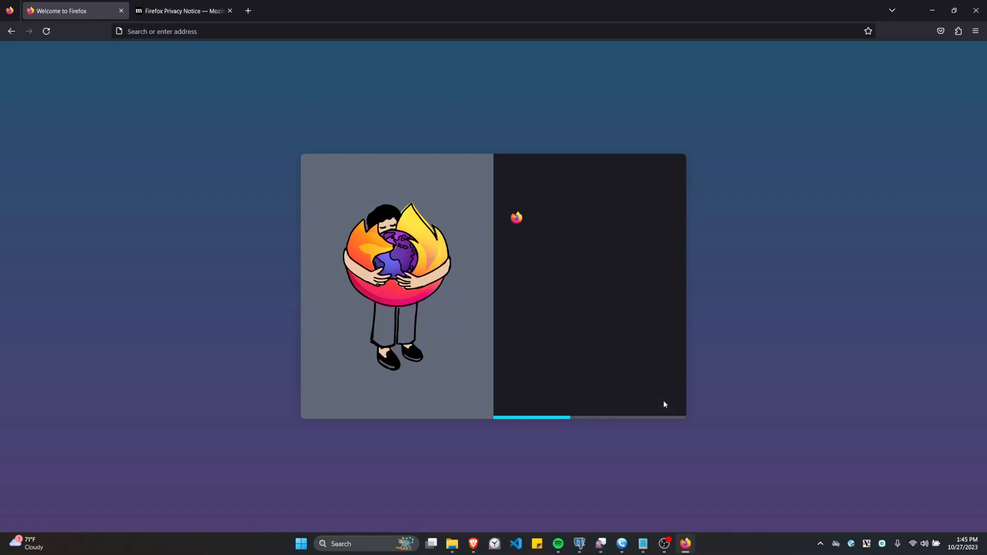
click(664, 401)
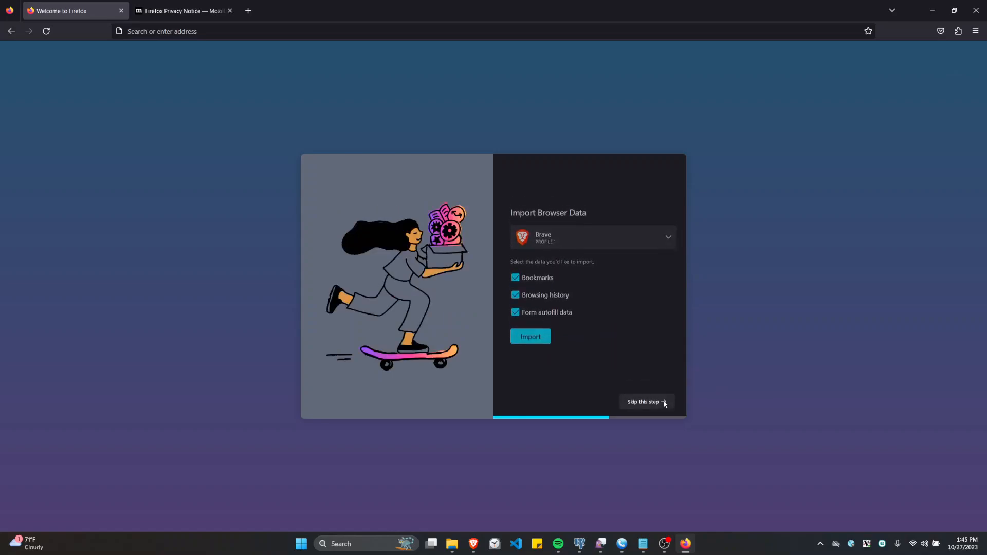
click(663, 401)
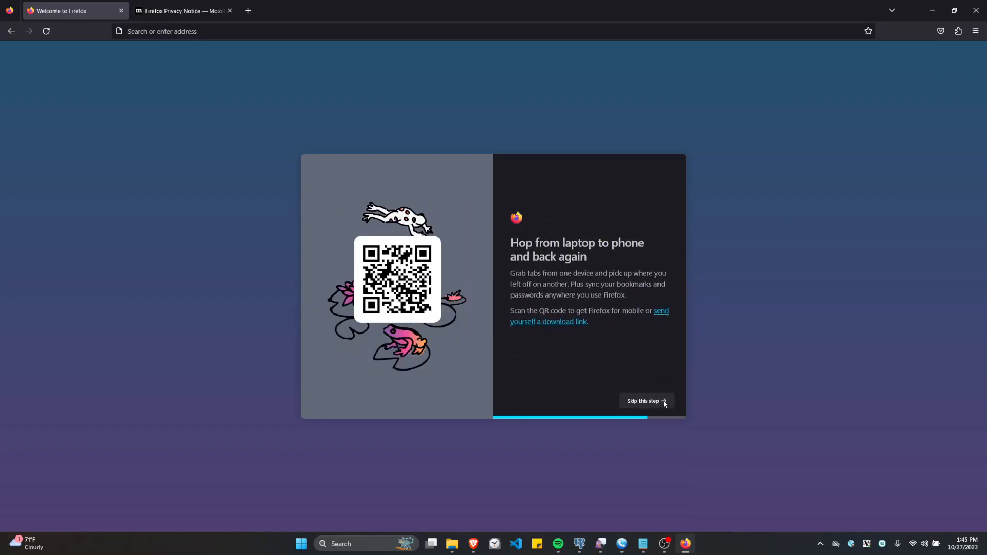
click(566, 348)
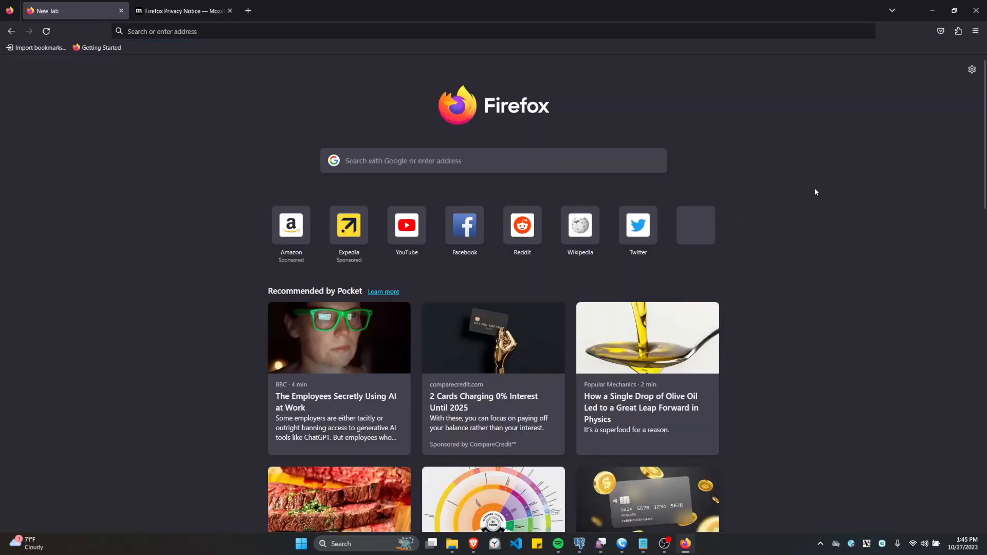
Open the browser settings, find the pop-up options and disable "Block pop-up windows"
click(976, 33)
click(884, 279)
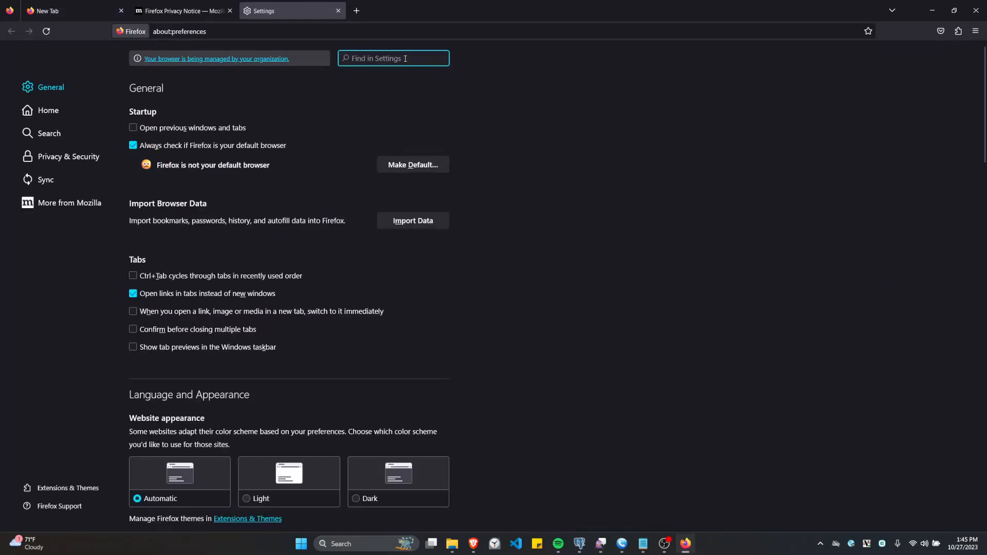
text(pop)
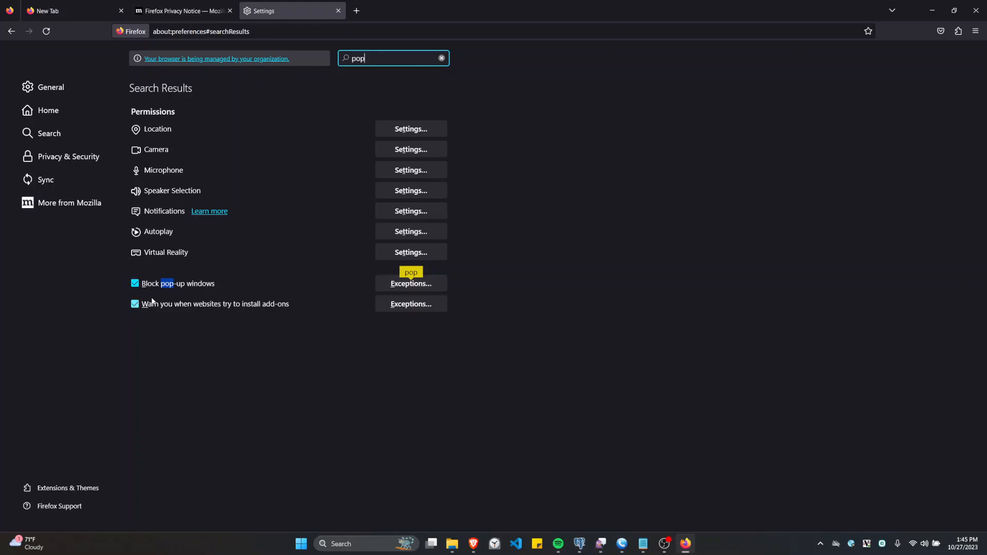
click(135, 284)
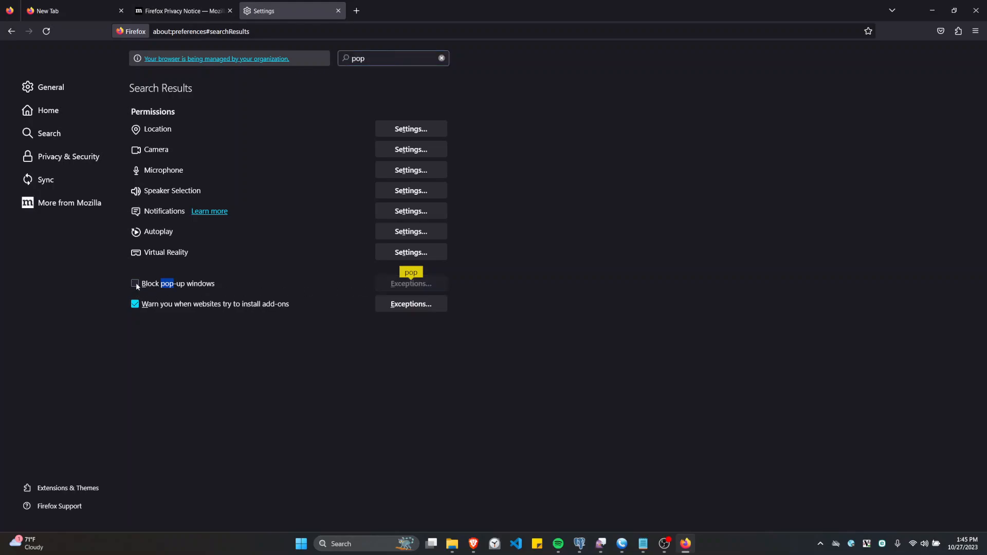
Re-enable pop-up blocking to try biblio.org as an allowed website, discard that exception and turn the blocking off again
click(134, 284)
click(418, 285)
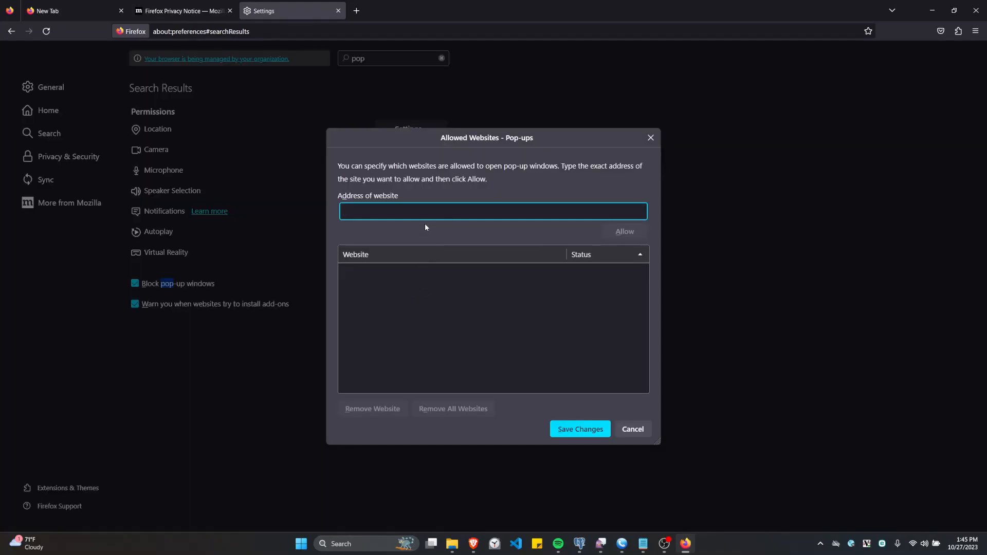
text(bnkk)
key(BackSpace)
key(BackSpace)
key(BackSpace)
text(iblio.org)
click(650, 137)
click(135, 283)
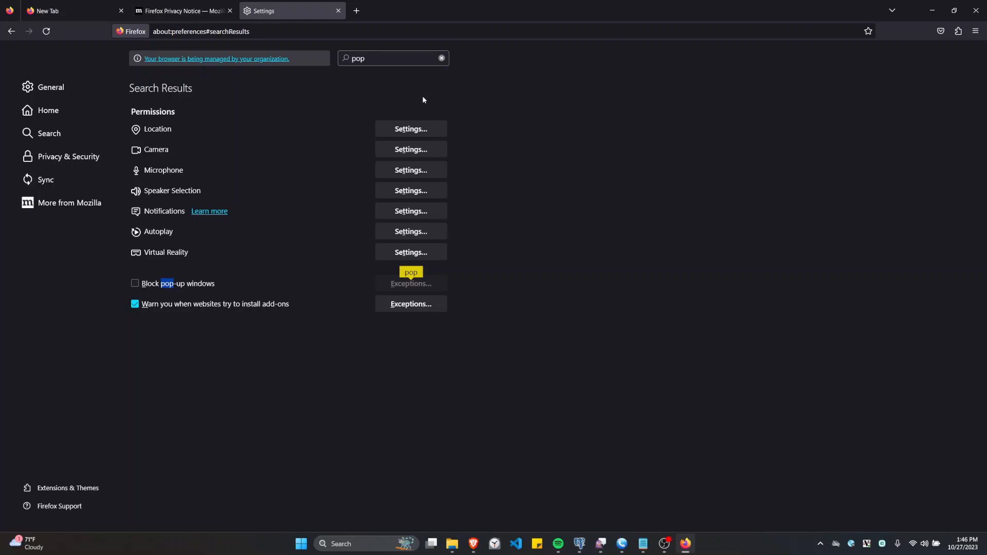
click(381, 63)
key(ctrl+a)
key(BackSpace)
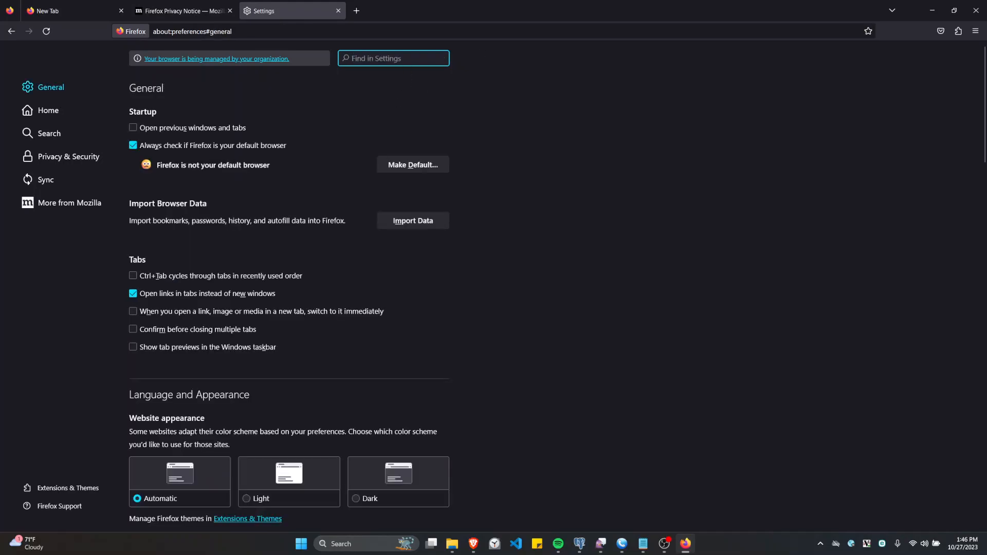
text(homepage)
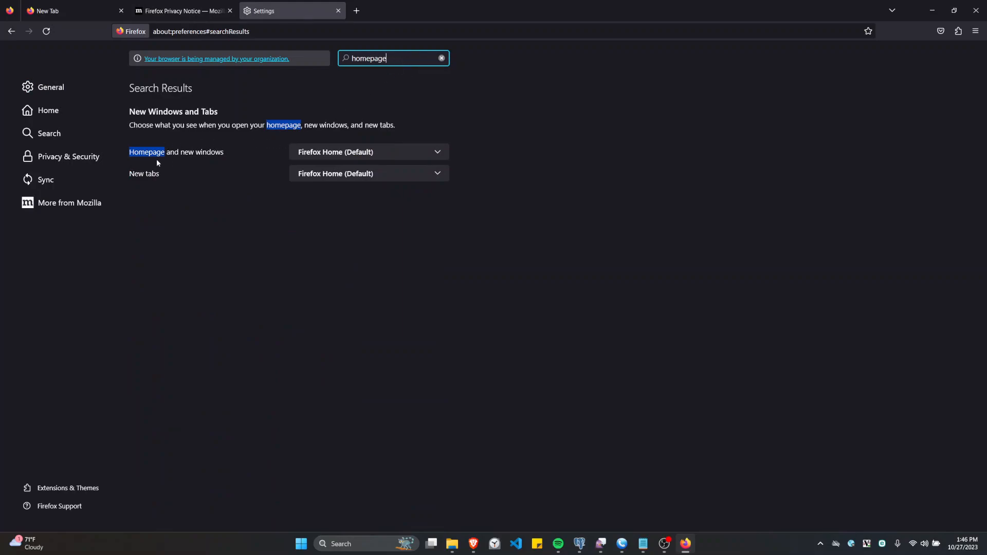
click(325, 153)
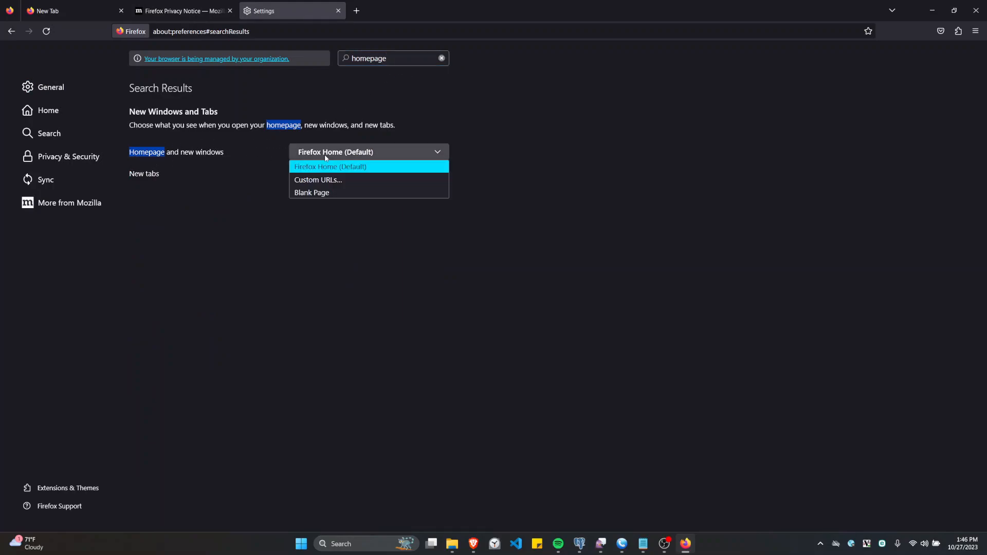
click(325, 180)
click(330, 174)
text(https//a)
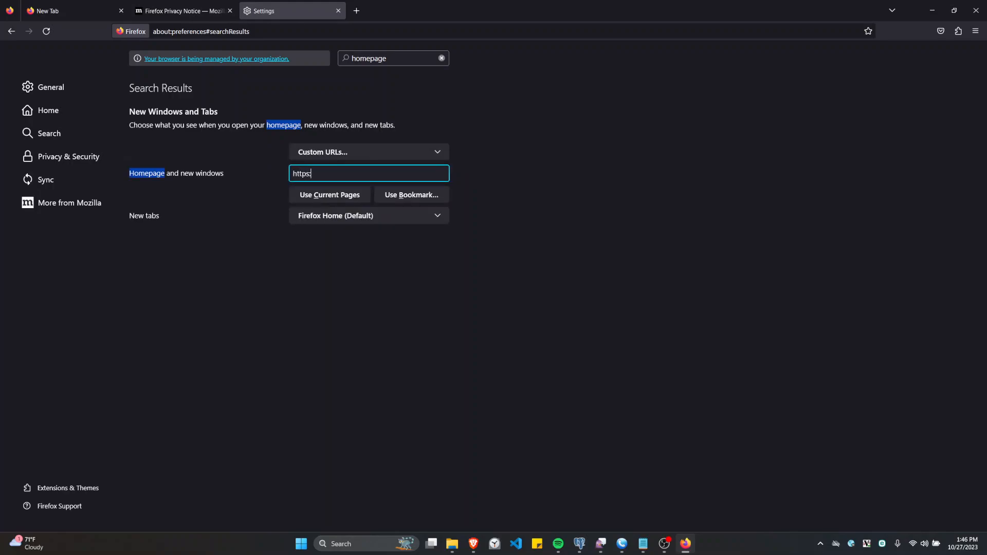
text(corn.biblio/.org/eg/staff)
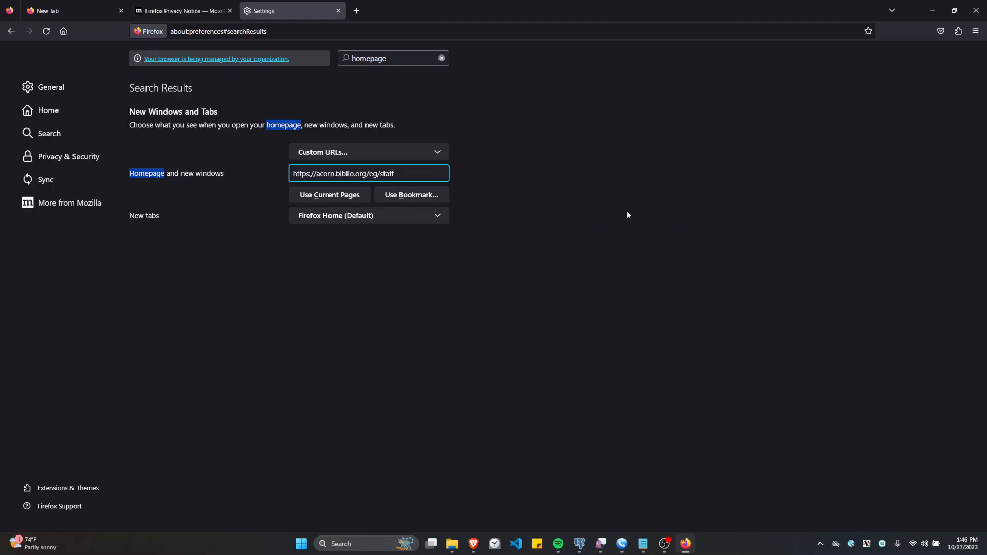
Find the autofill settings and disable saving logins and passwords, address autofill and credit card autofill
double_click(413, 57)
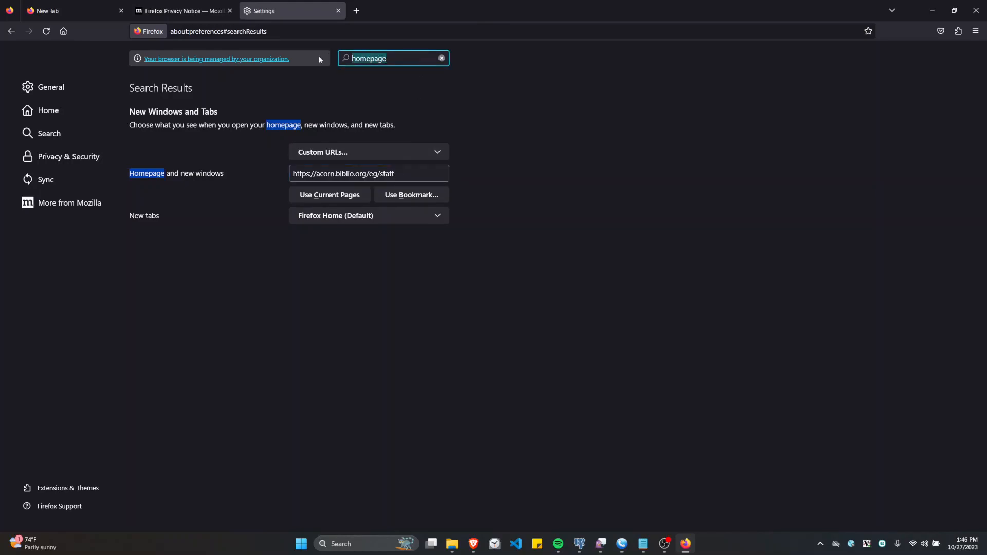
text(auto)
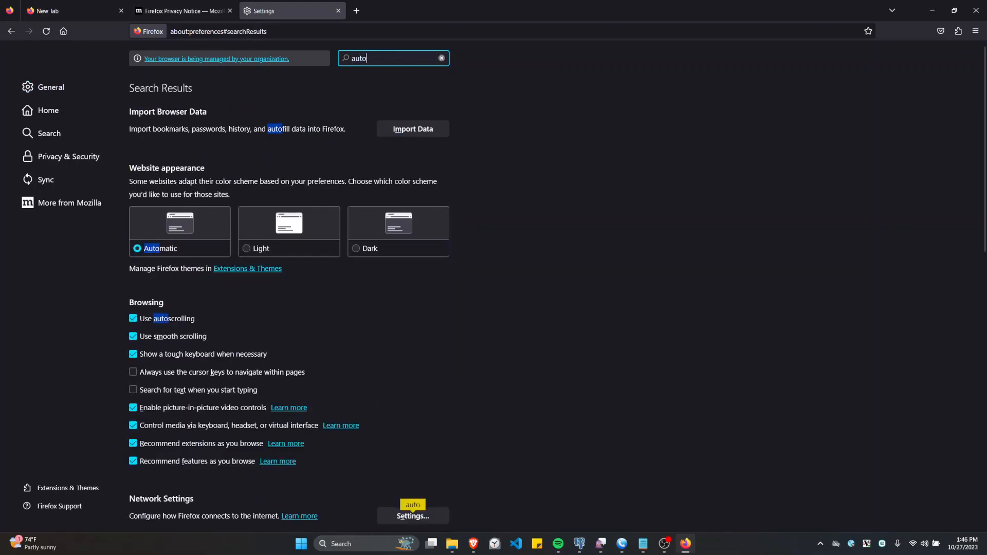
text(fill)
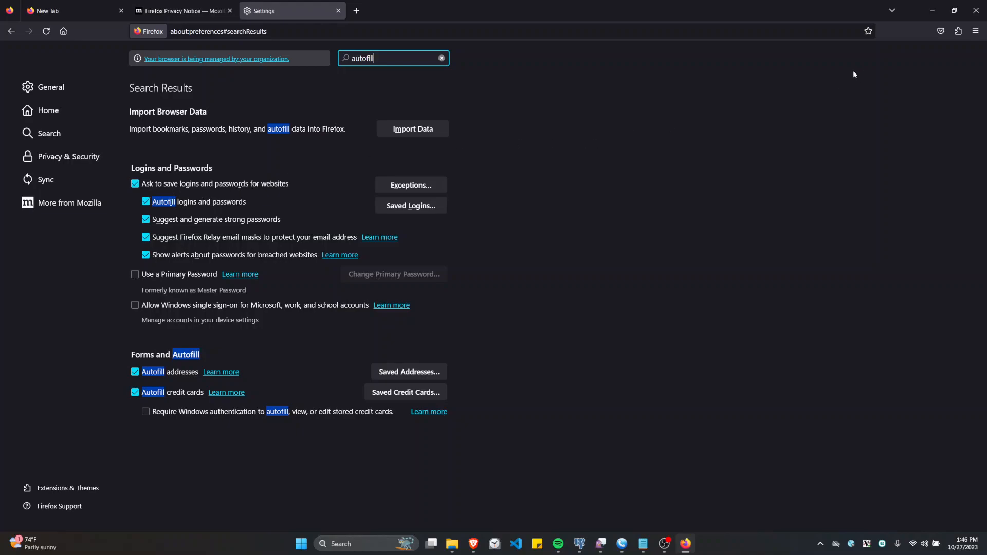
click(135, 183)
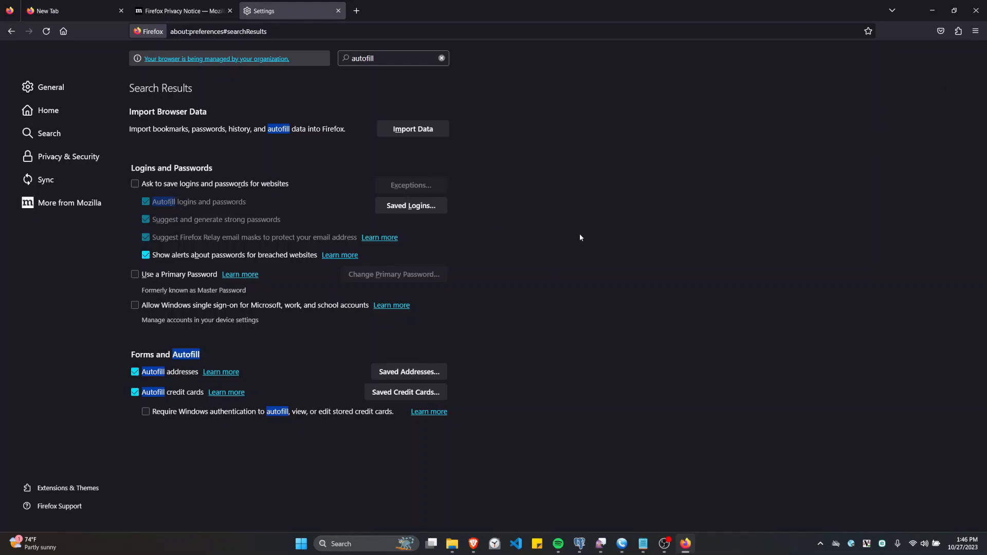
click(134, 372)
click(135, 392)
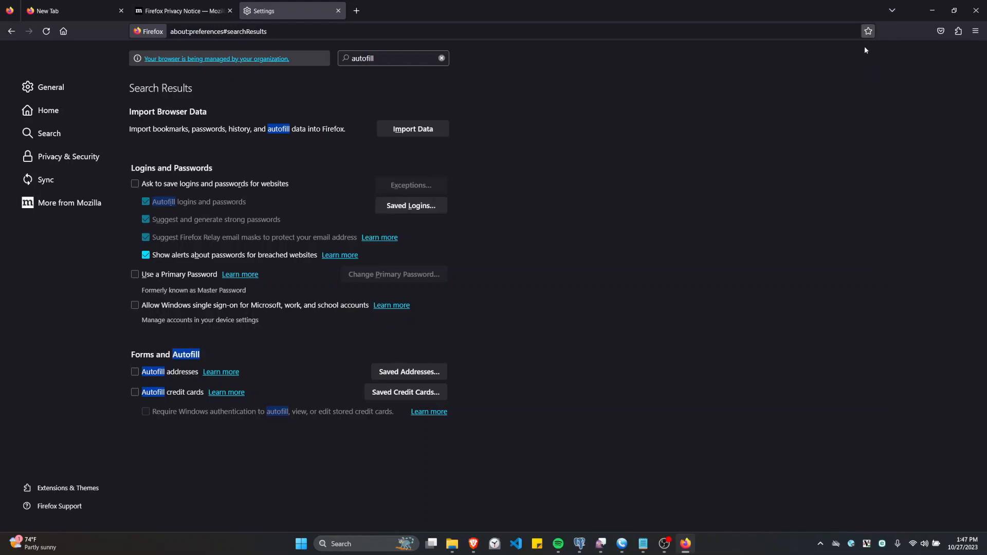
Set the bookmarks toolbar to always show and delete its Getting Started bookmark
right_click(894, 33)
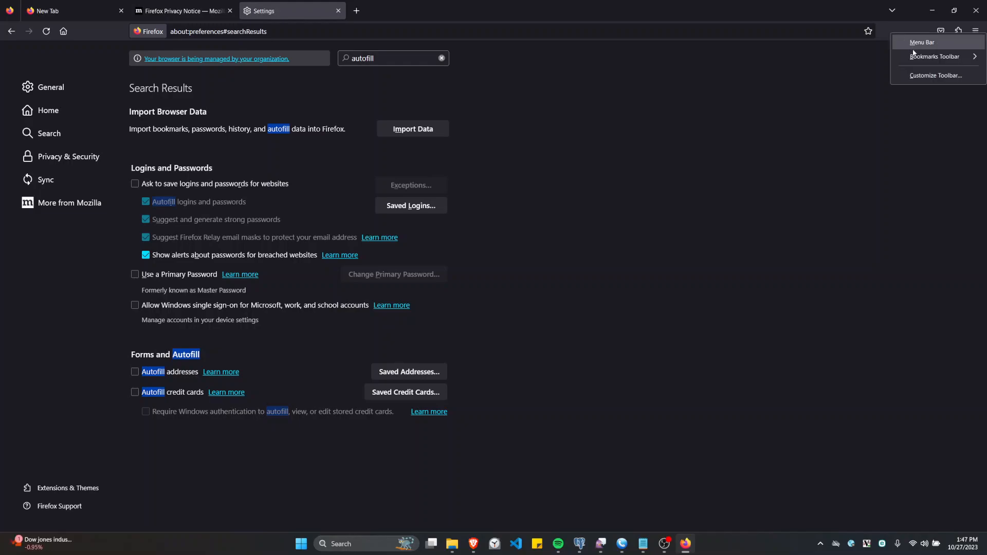
mouse_move(942, 58)
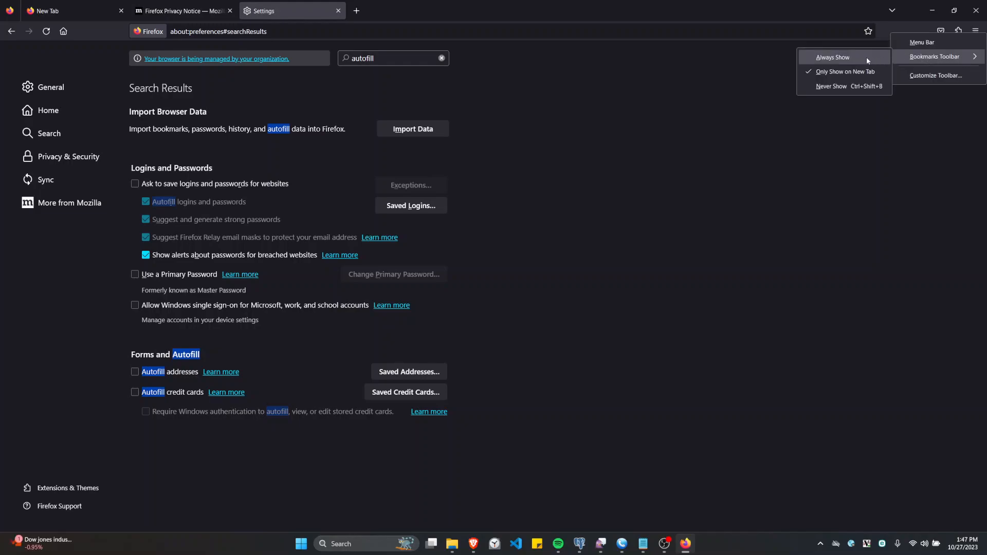
click(841, 58)
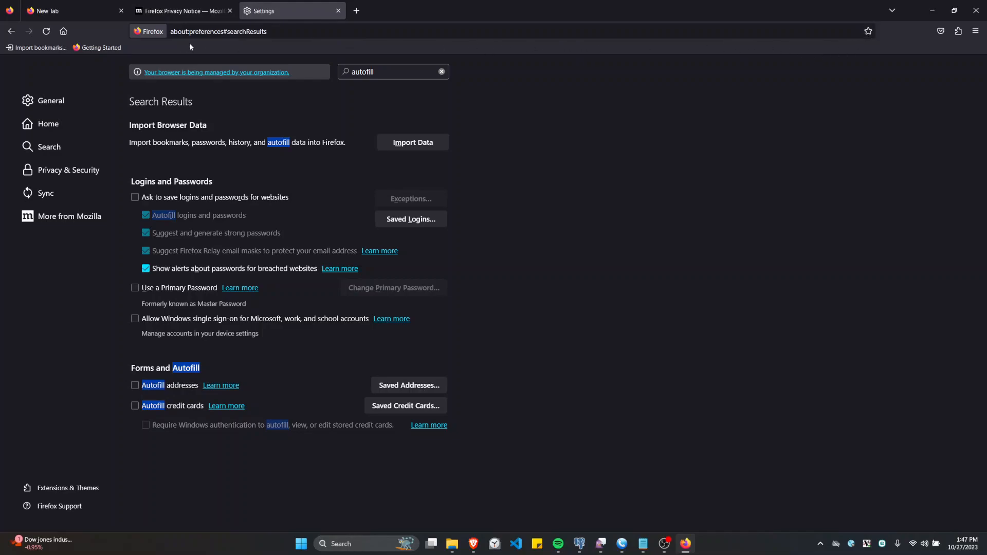
right_click(112, 50)
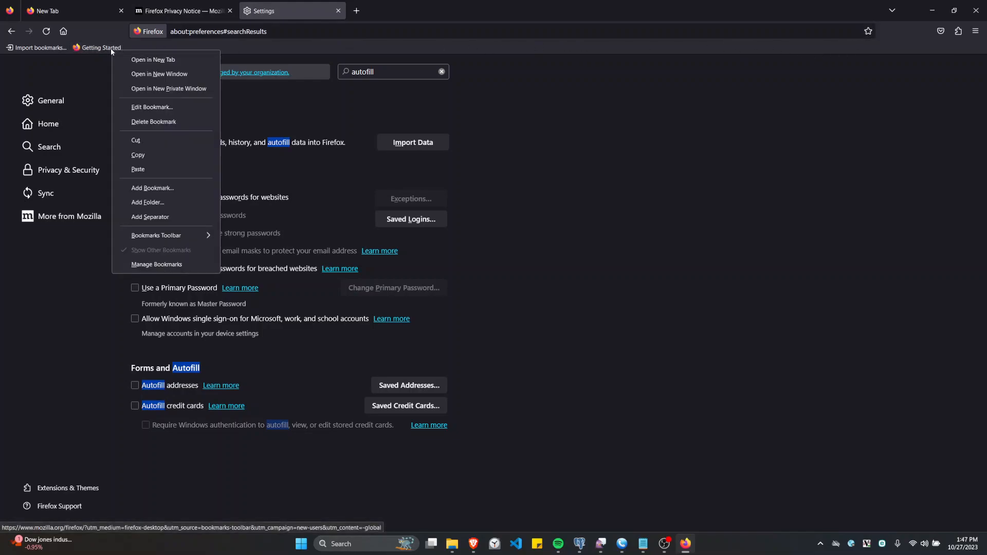
click(170, 122)
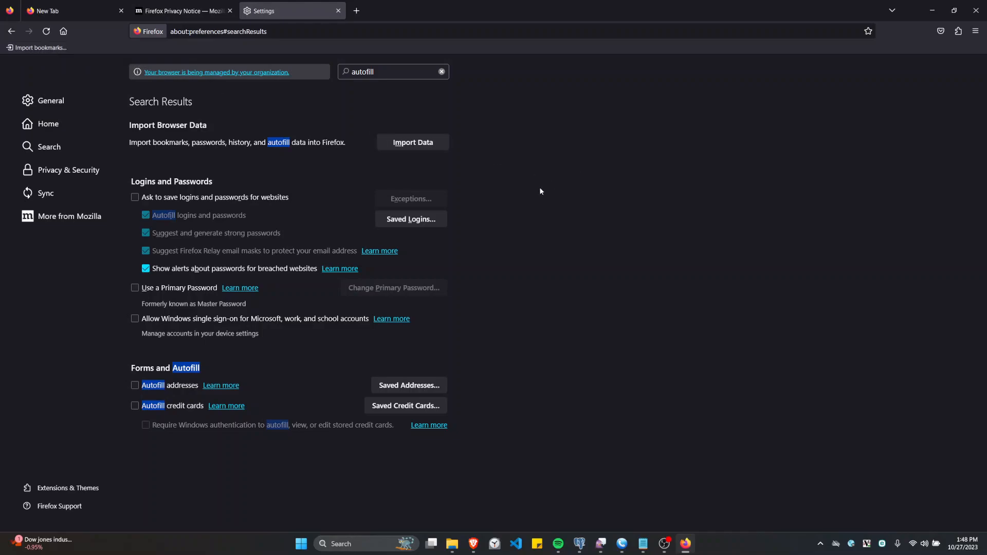
Restart Firefox with the Evergreen profile and decline making it the primary browser
click(977, 11)
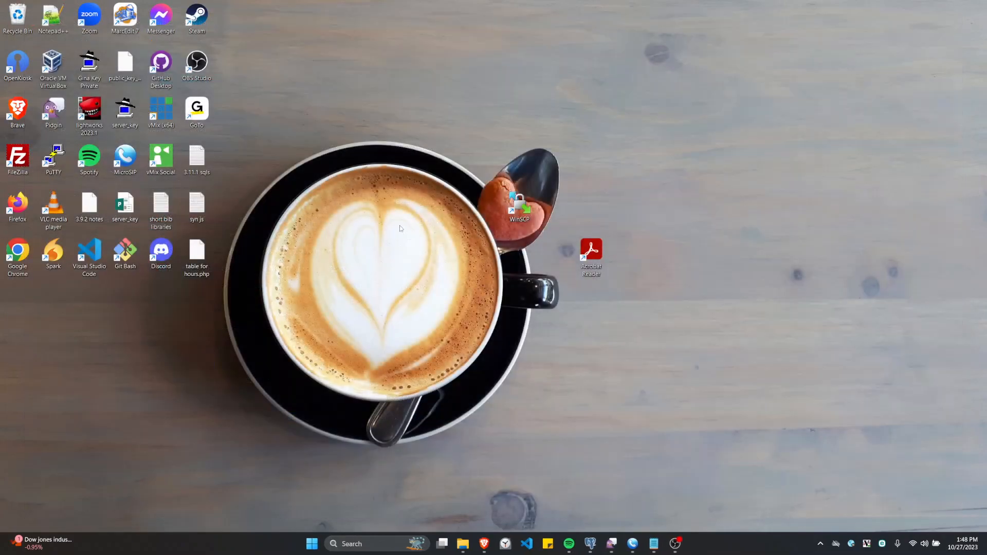
double_click(15, 219)
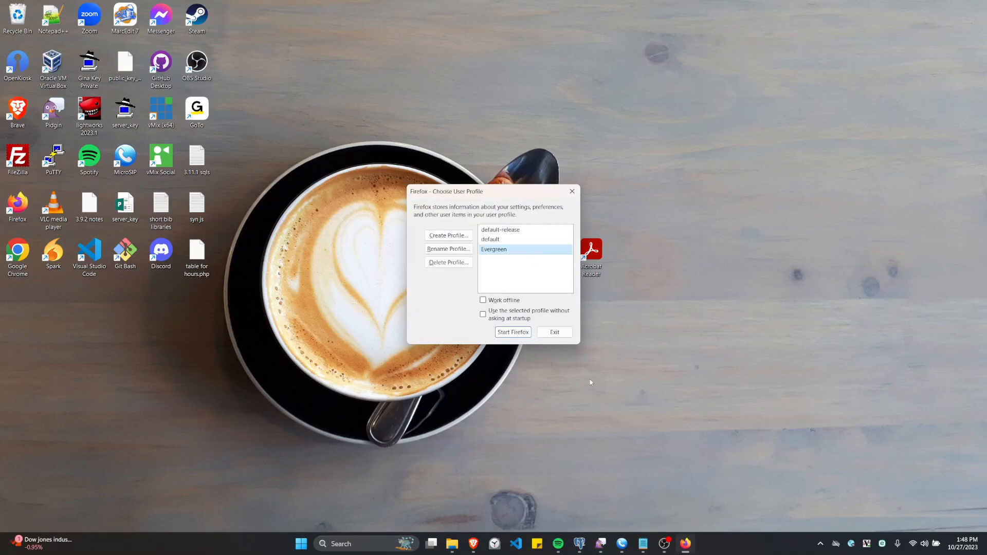
click(514, 332)
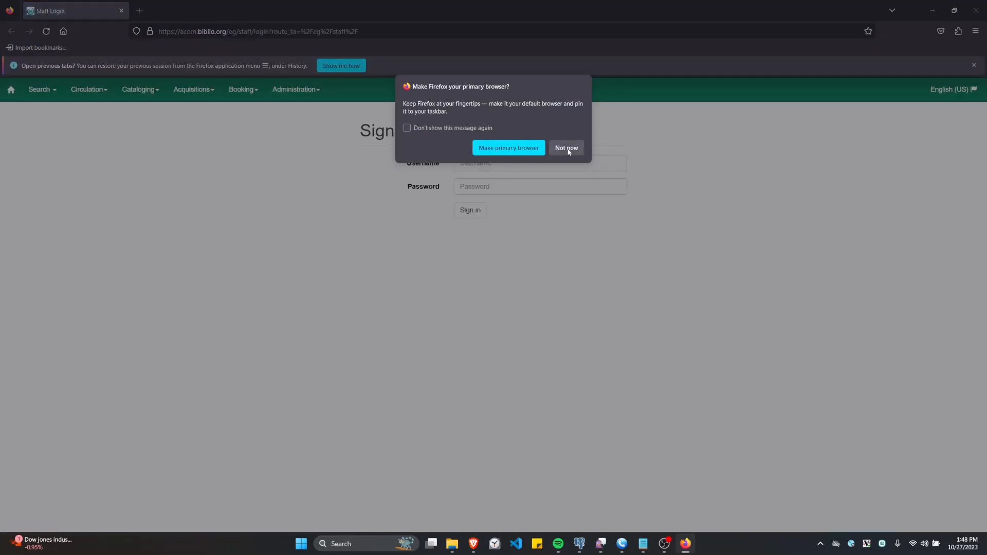
click(571, 149)
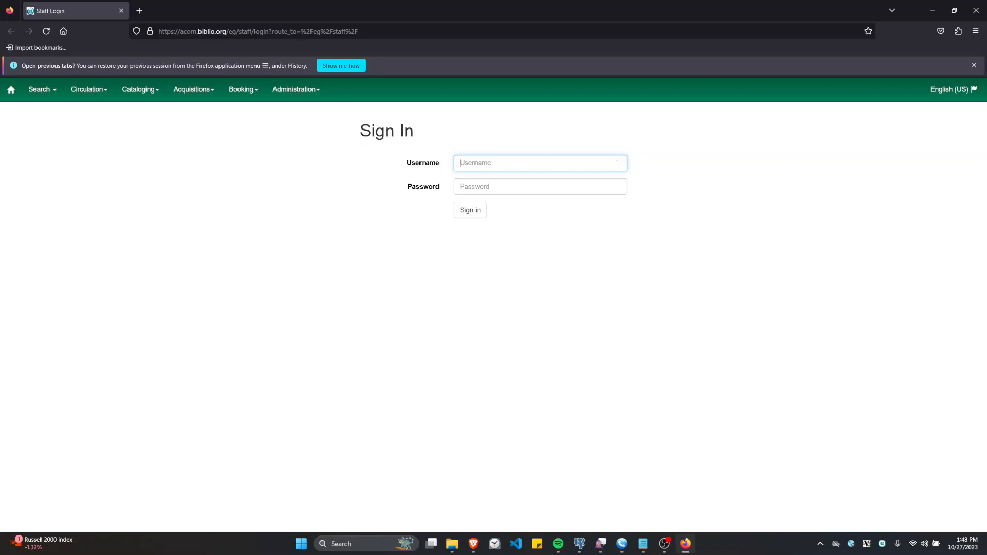
click(548, 95)
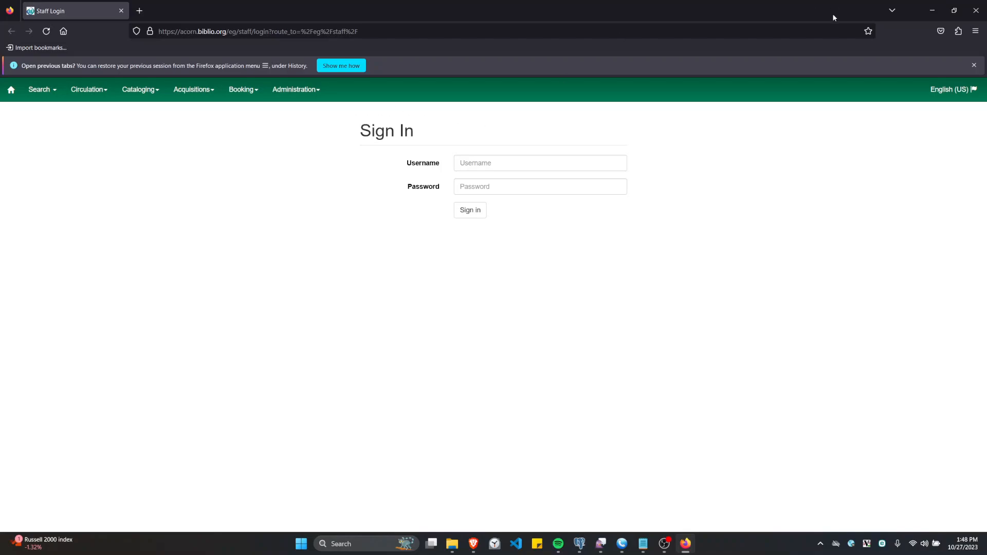
Close Firefox, relaunch it to look over the default and Evergreen entries in the profile chooser, and exit the chooser
click(976, 11)
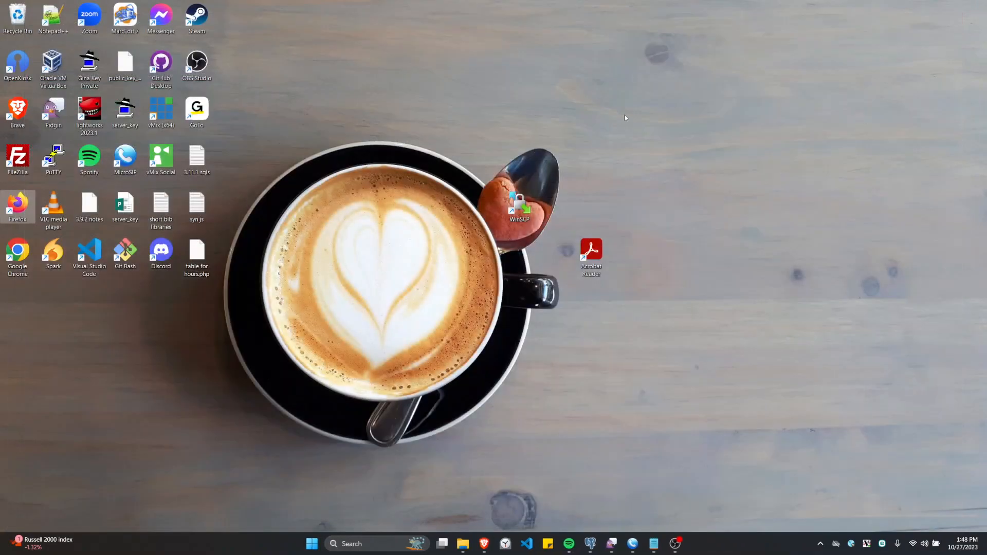
double_click(7, 223)
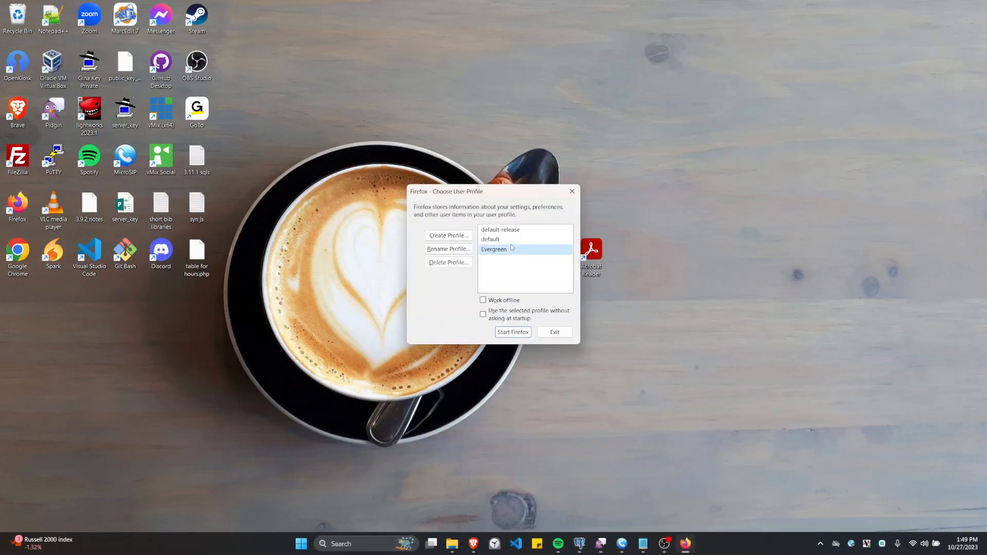
click(512, 239)
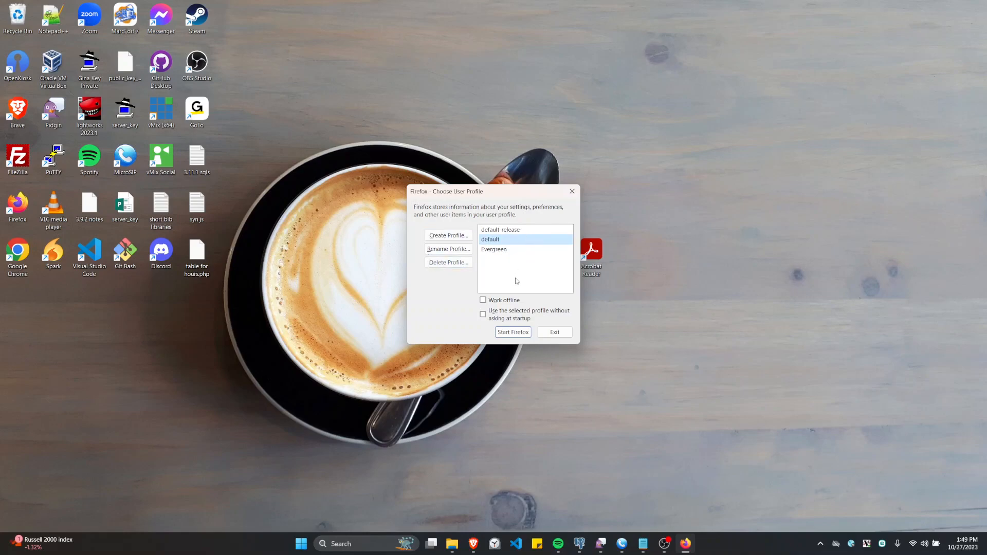
click(516, 251)
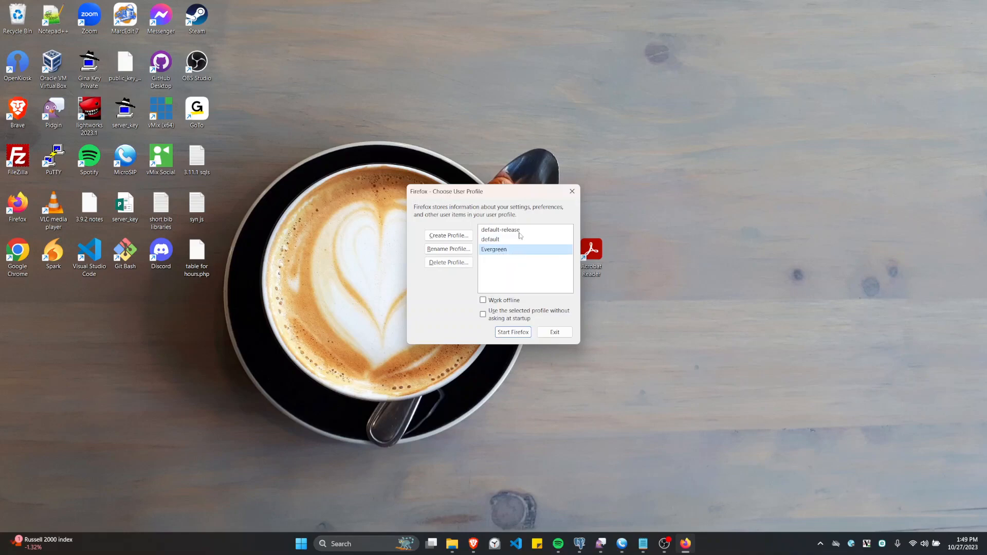
click(572, 191)
Switch to the Notepad window with the notes on setting up a Firefox profile for Evergreen
click(650, 547)
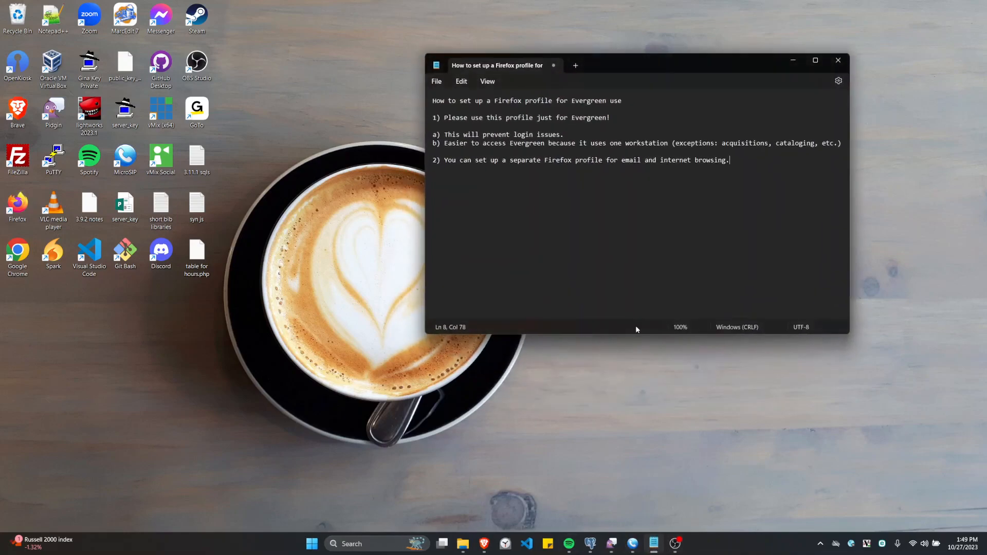